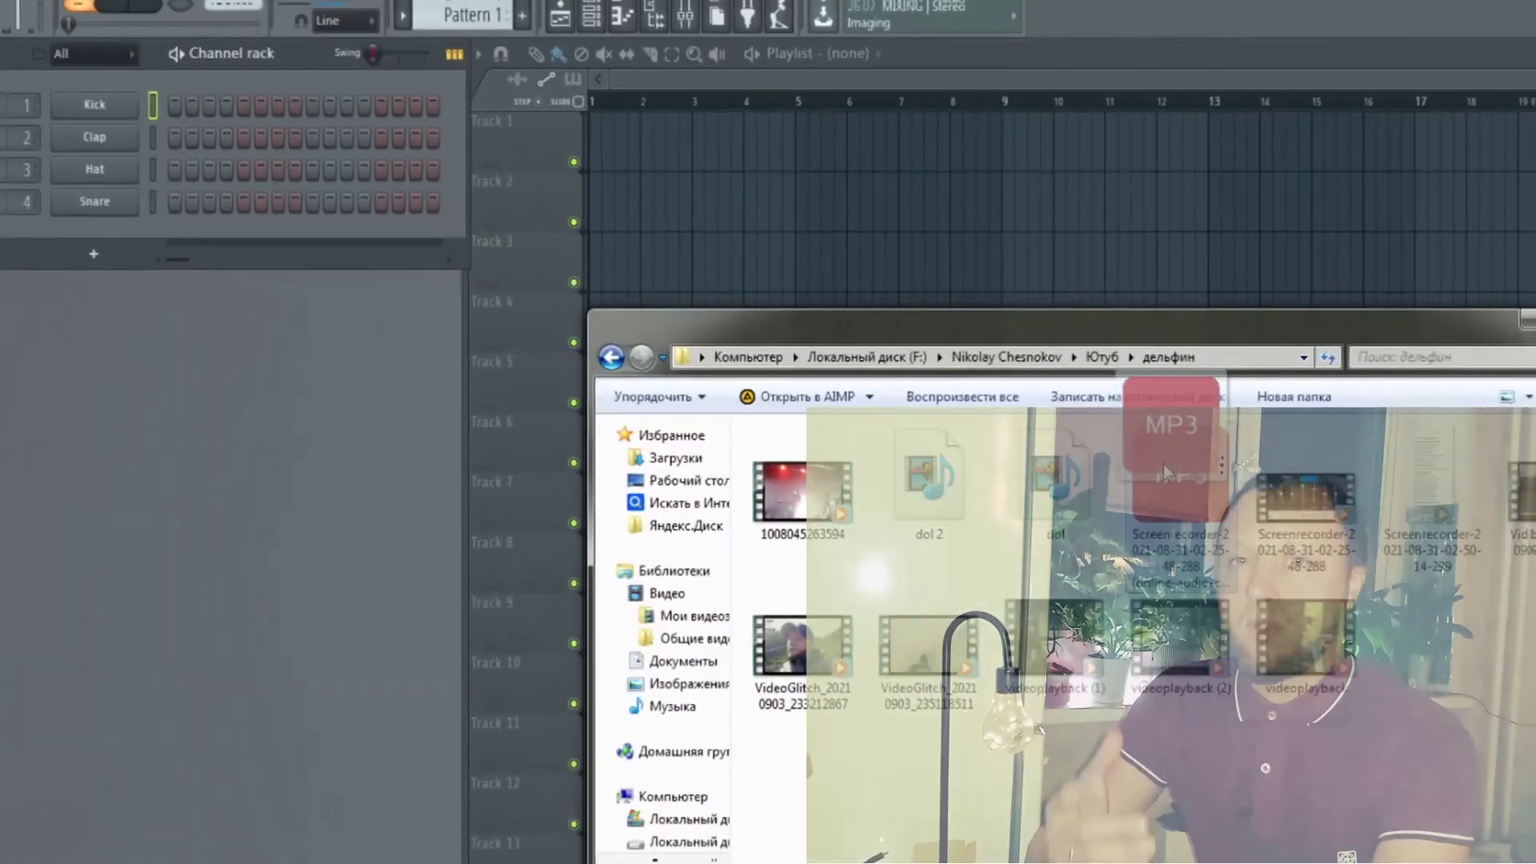
drag(1164, 464, 627, 151)
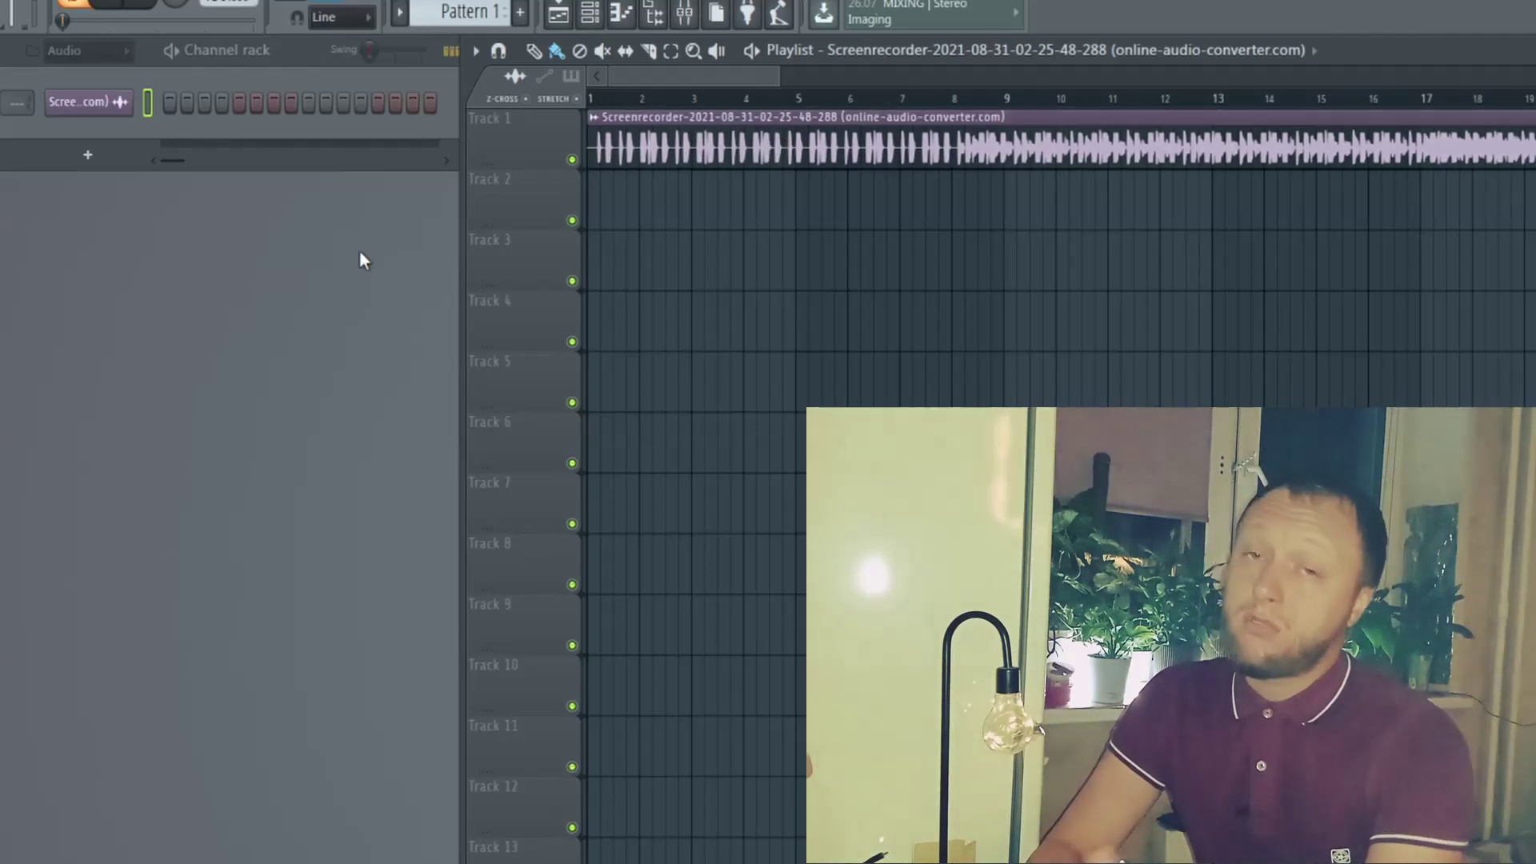
click(688, 18)
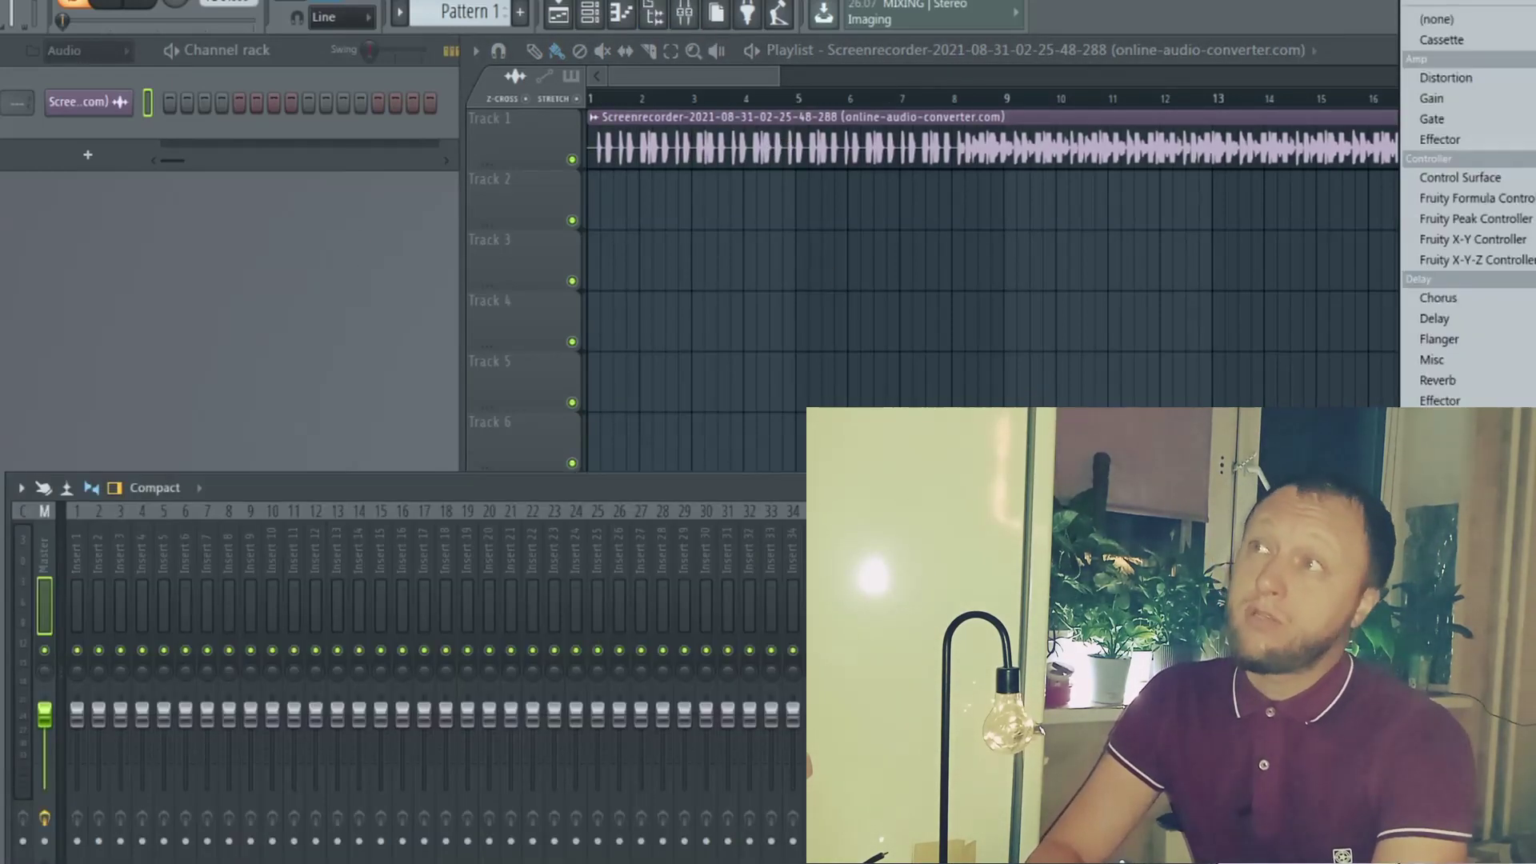
click(1441, 40)
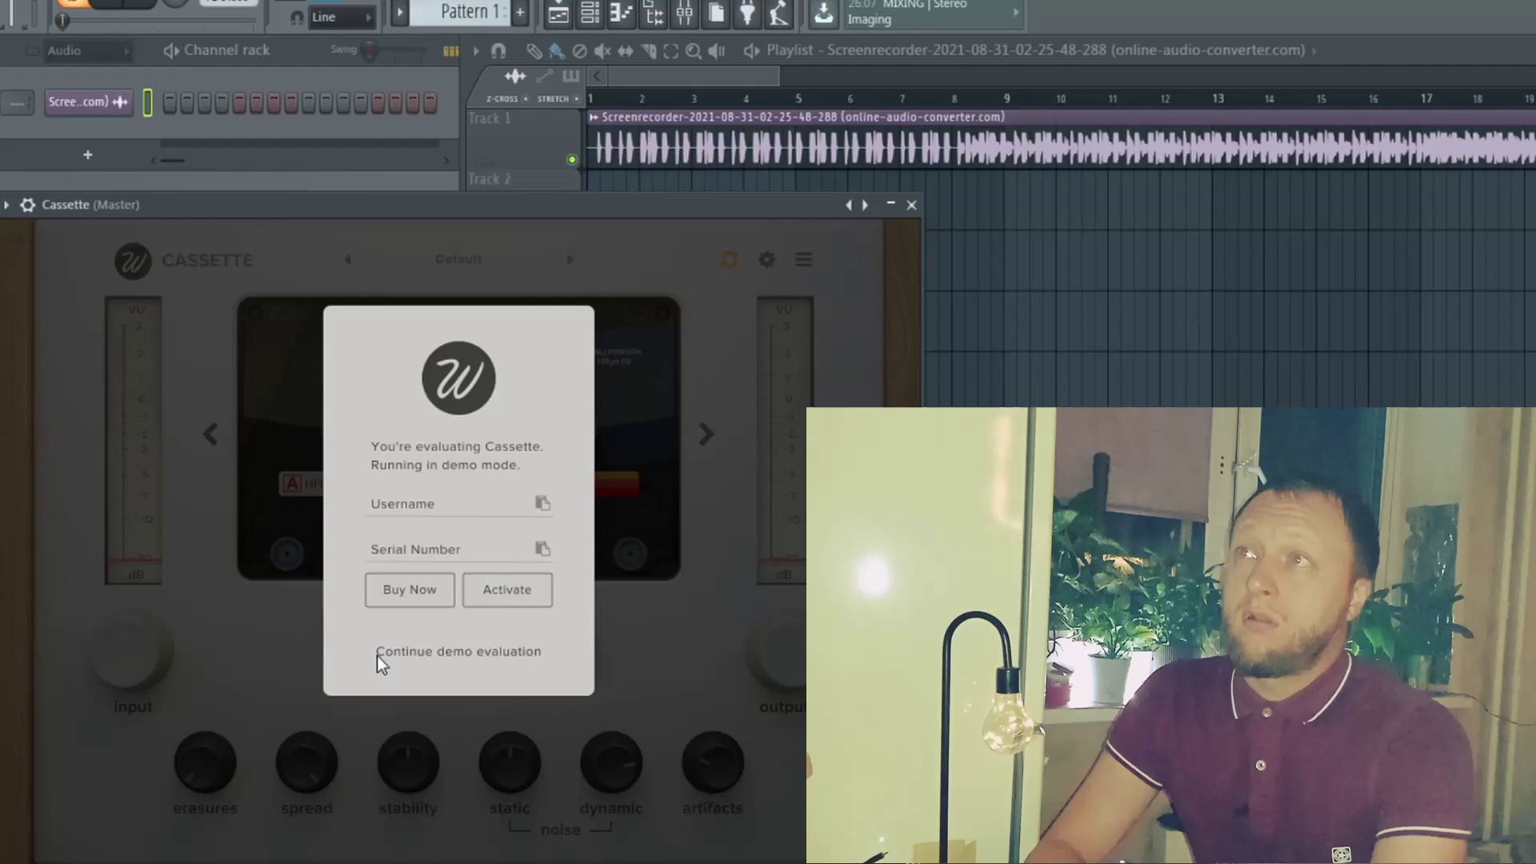
click(377, 652)
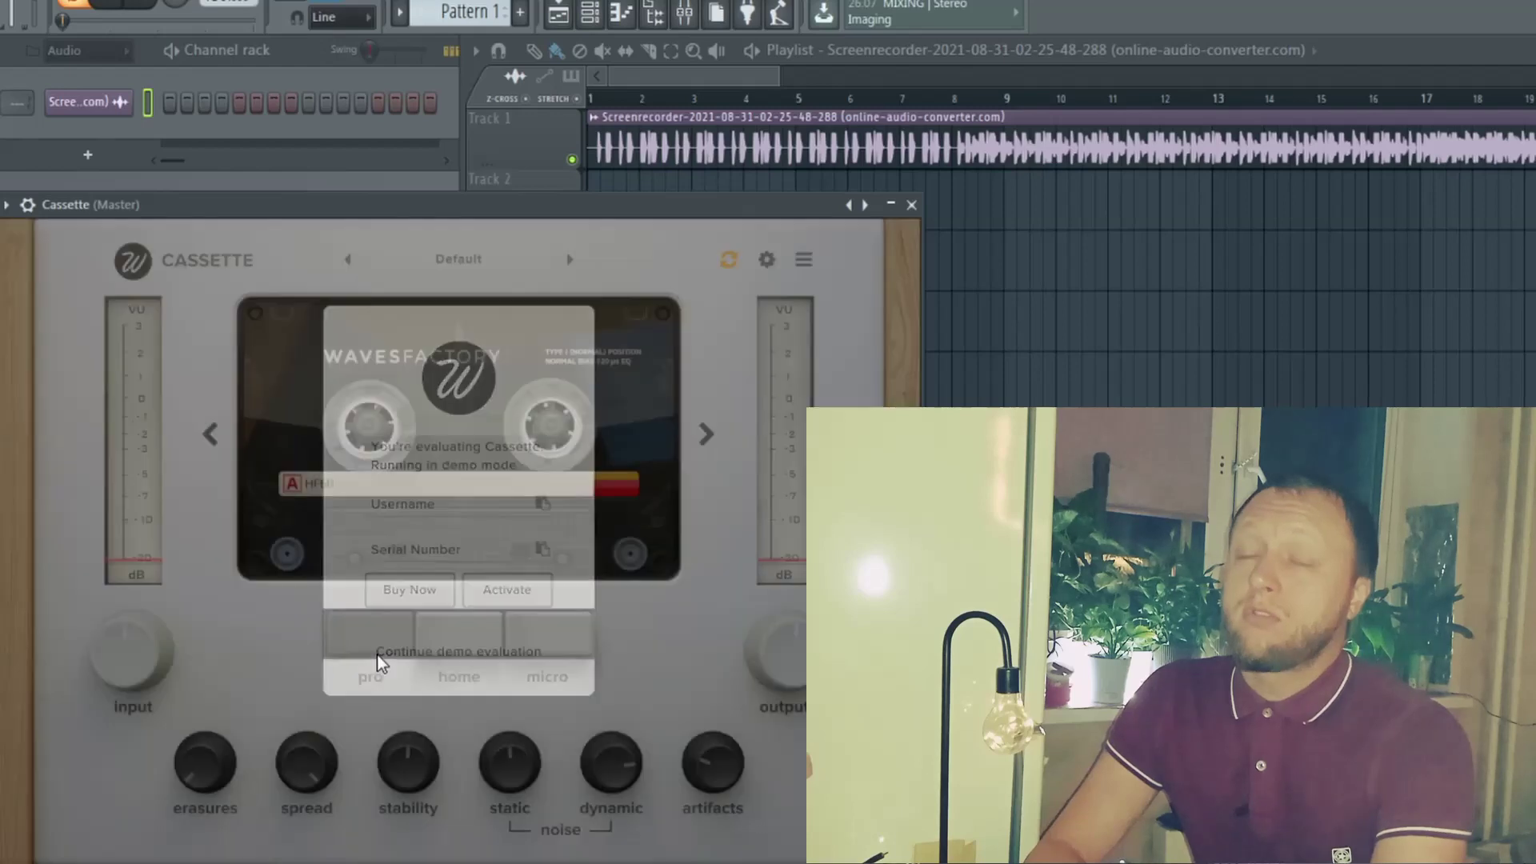
Play the clip while auditioning Cassette's home and micro modes, and choose the FeCr 90 tape in pro mode
click(84, 10)
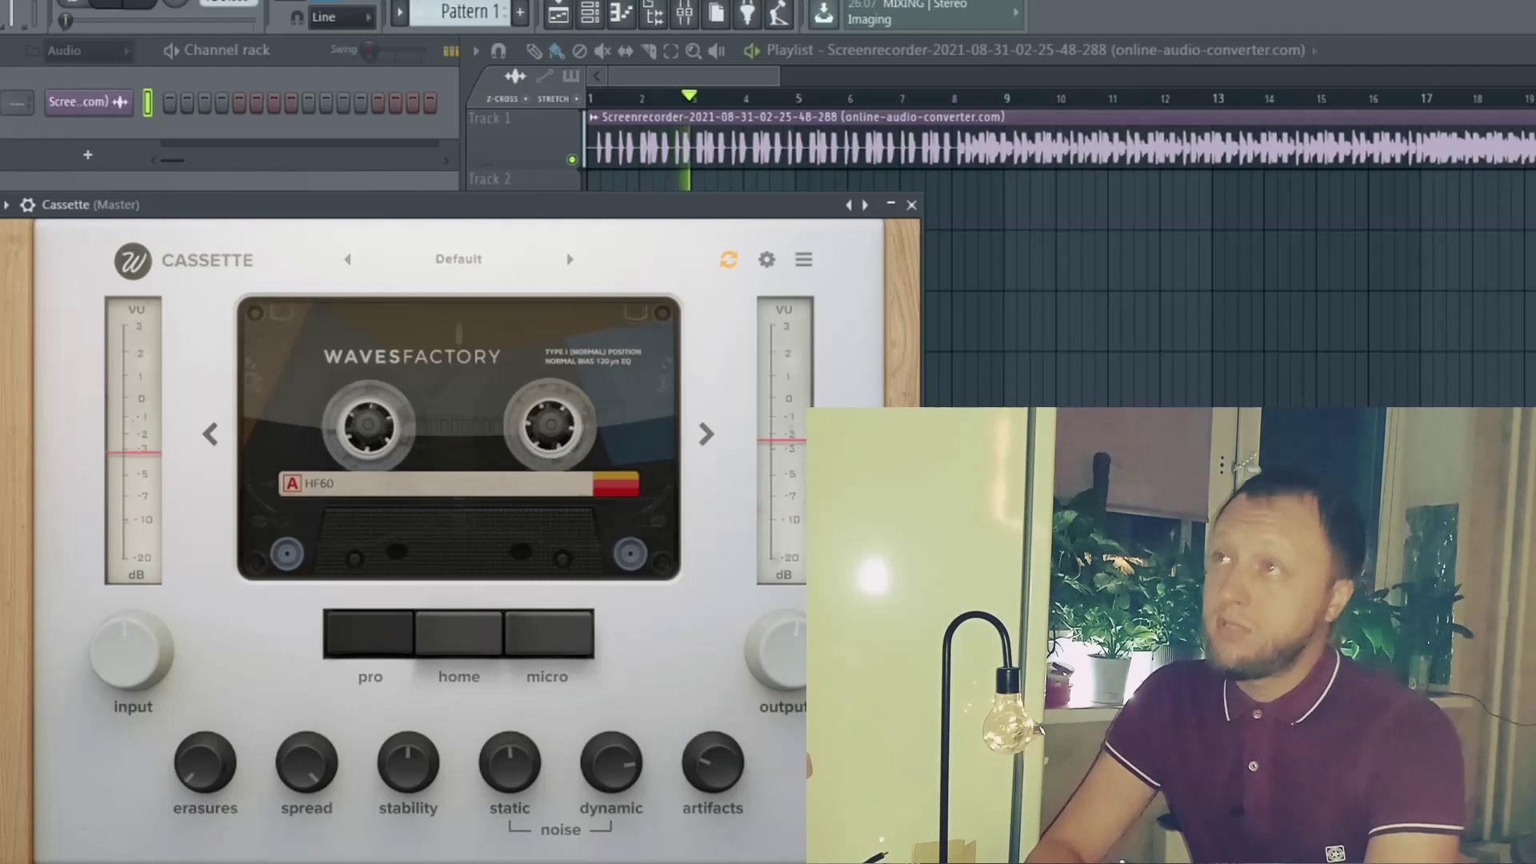
click(468, 655)
click(535, 644)
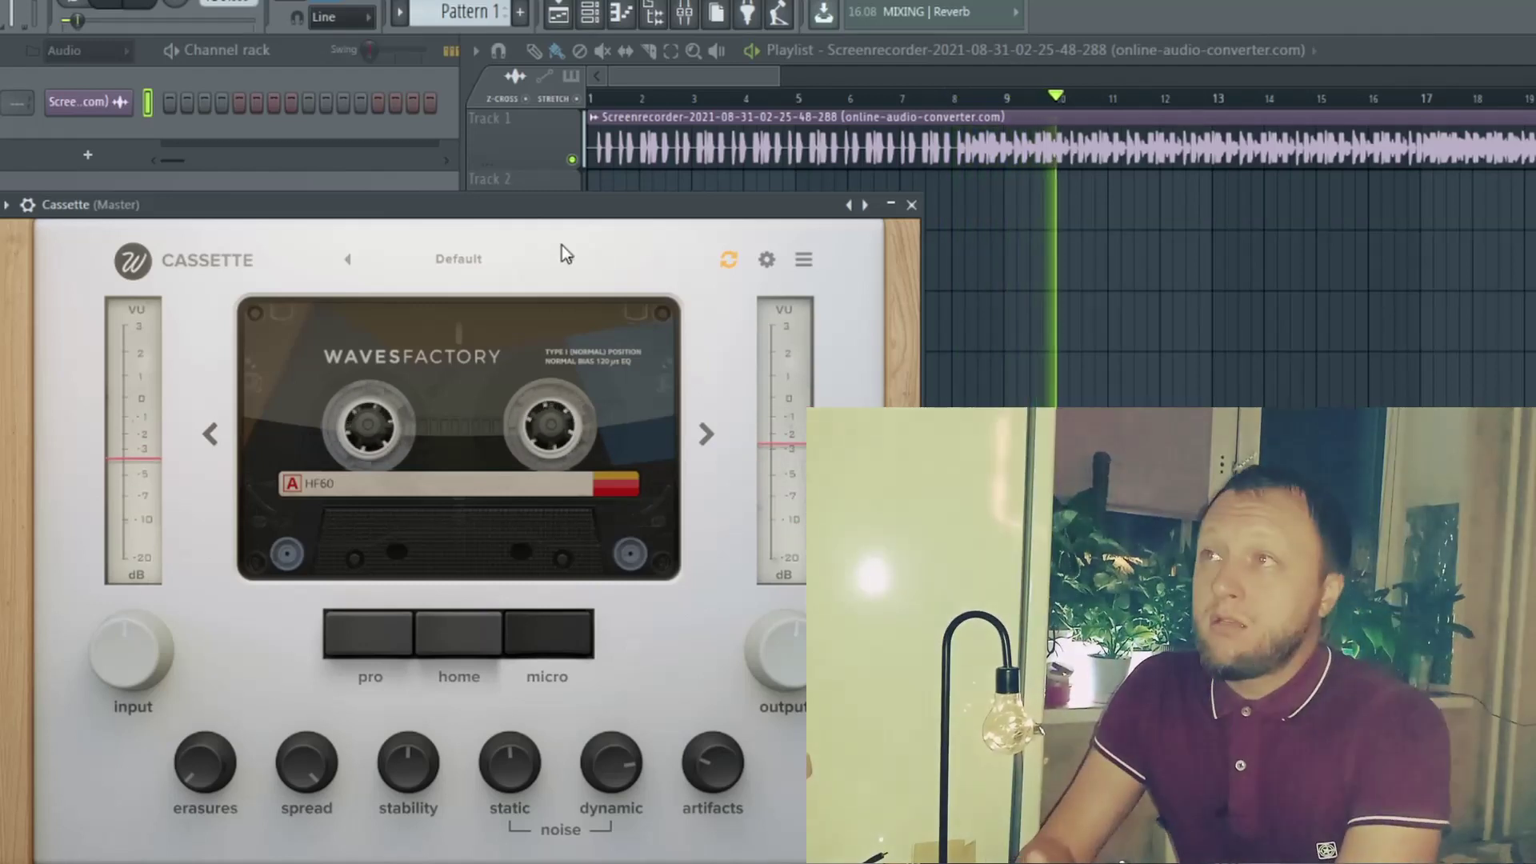
click(702, 432)
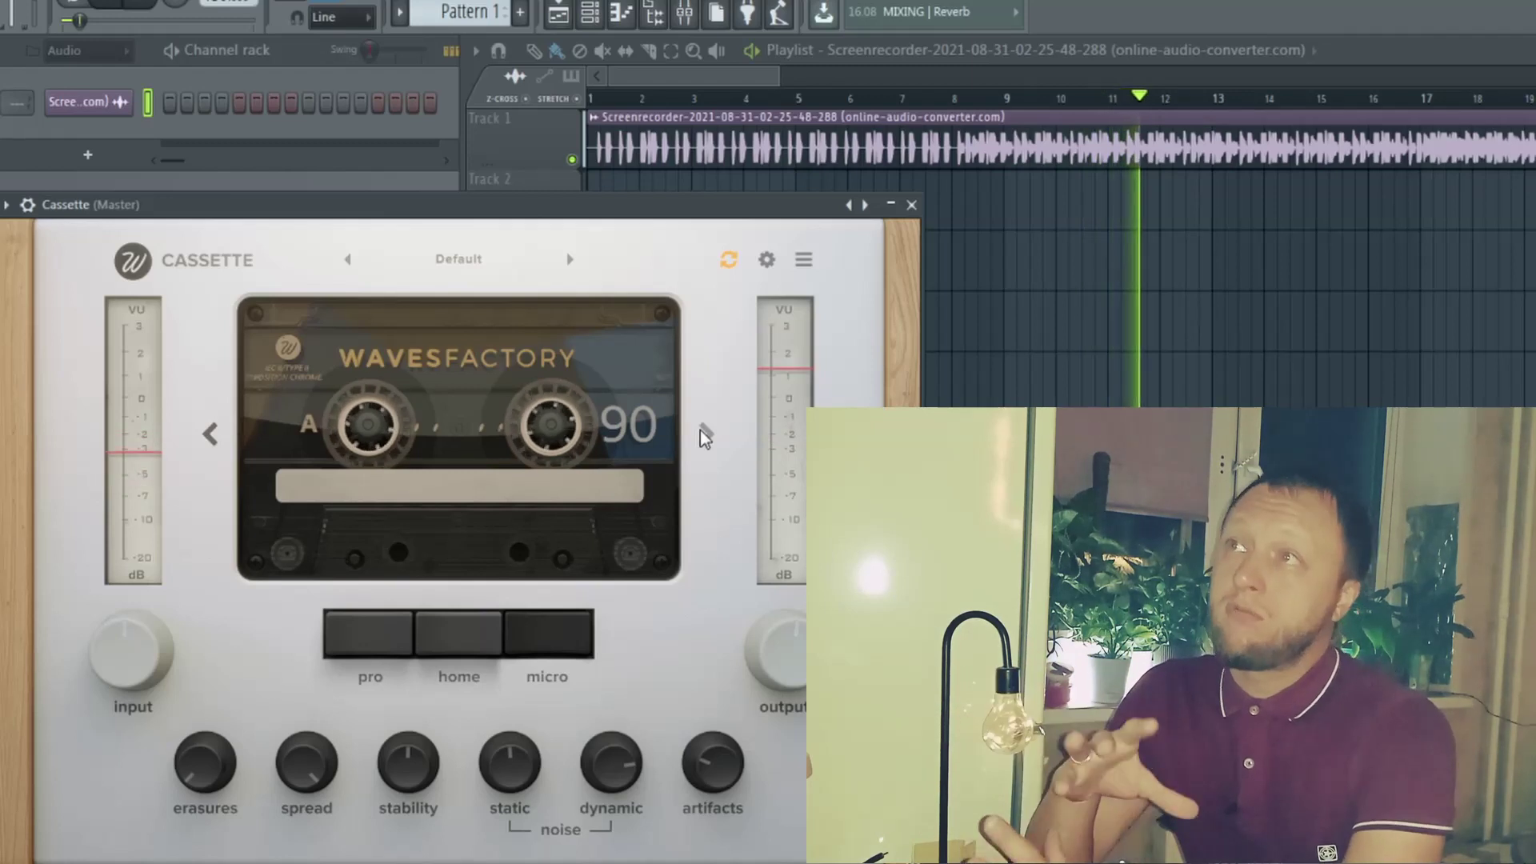
click(699, 429)
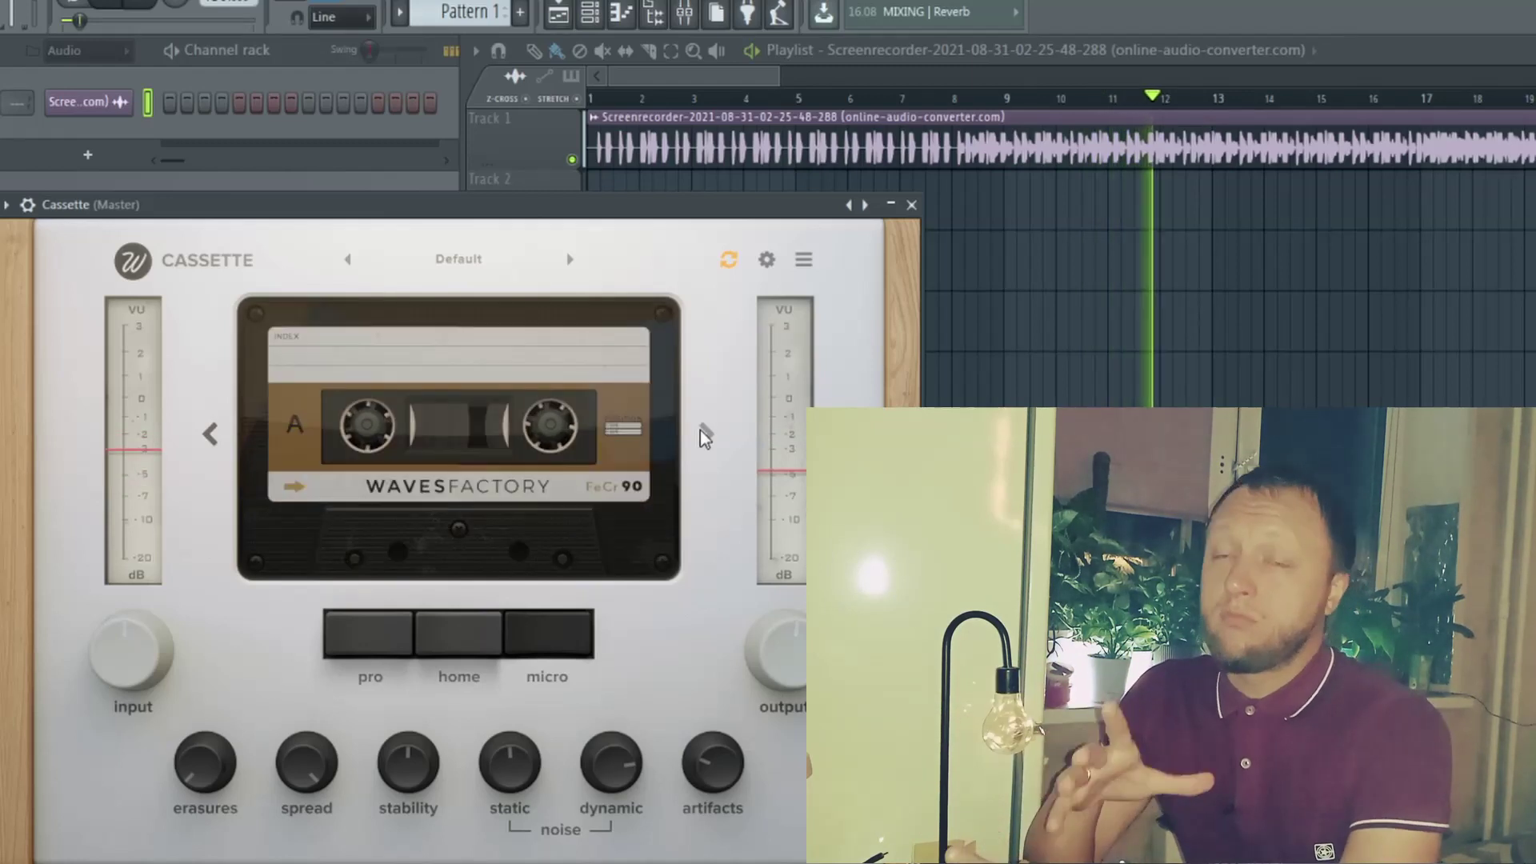
click(450, 658)
click(390, 656)
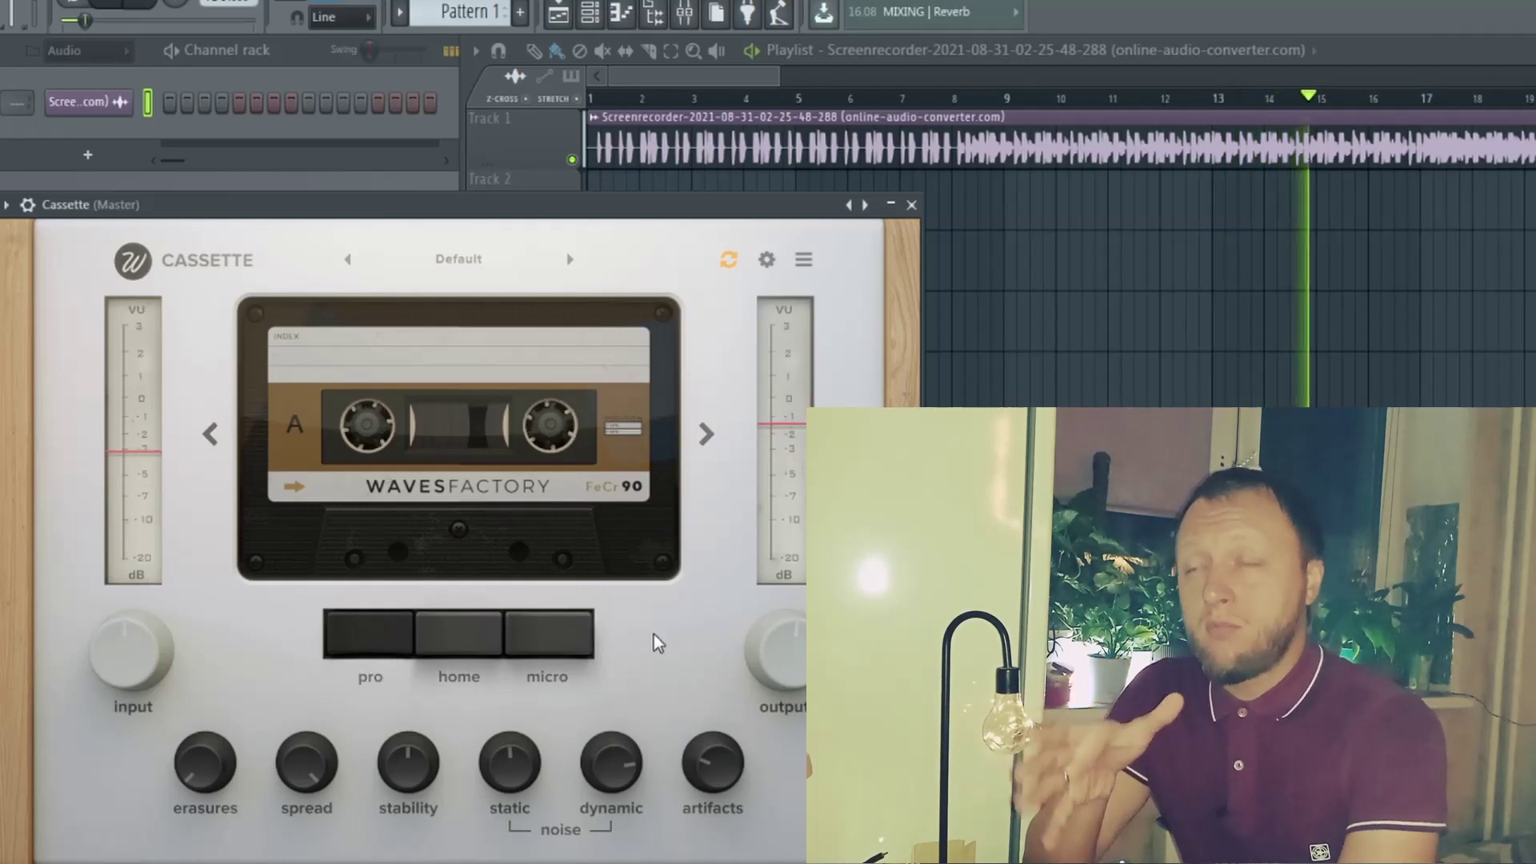
Lower Cassette's dynamic noise, set stability to 59% and erasures to 3x, and increase the spread
mouse_move(613, 766)
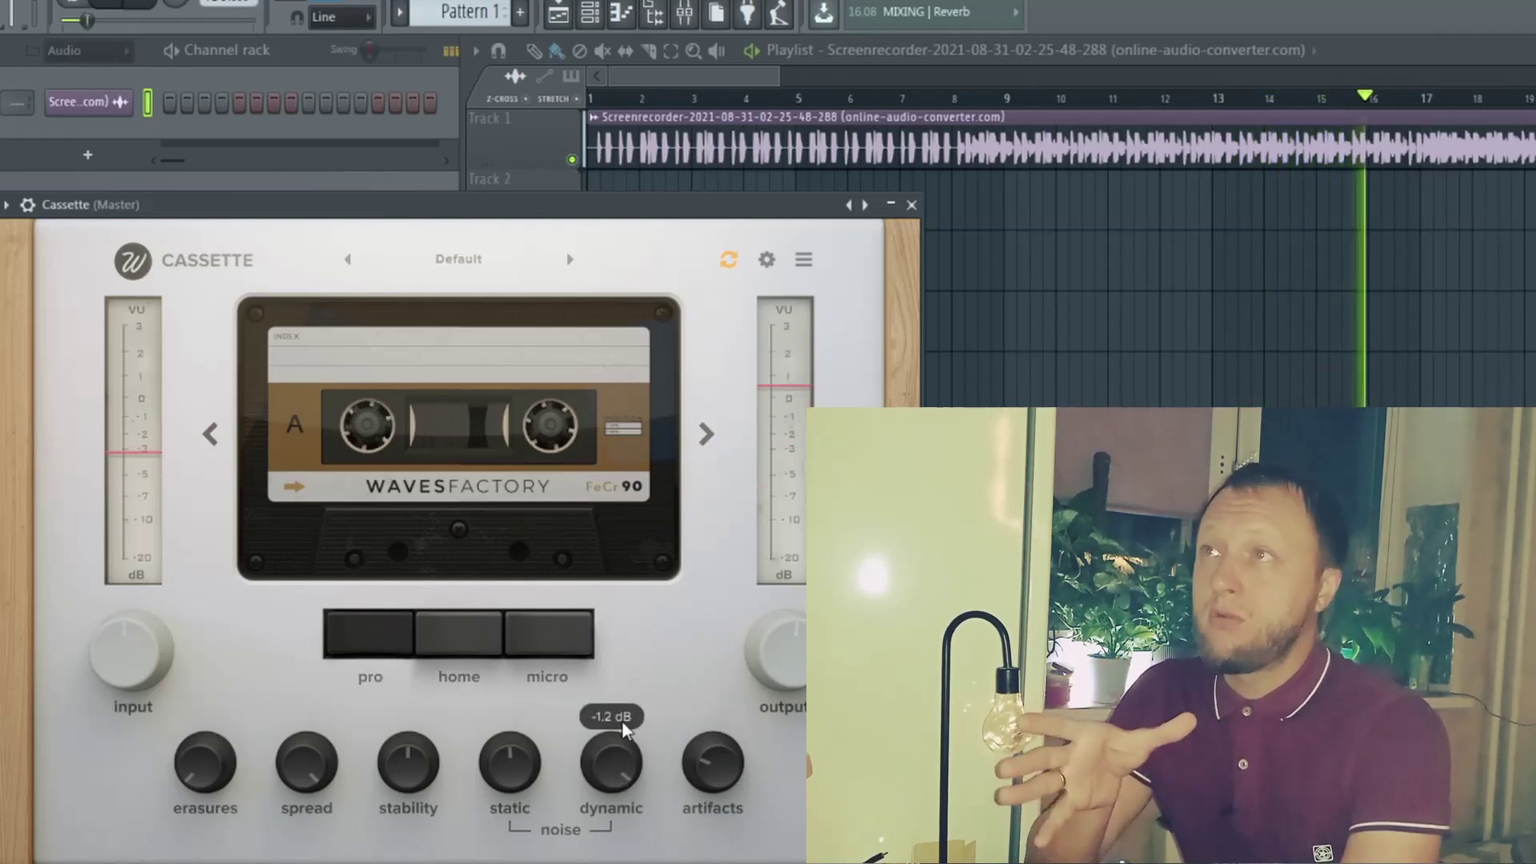
scroll(611, 769, down, 5)
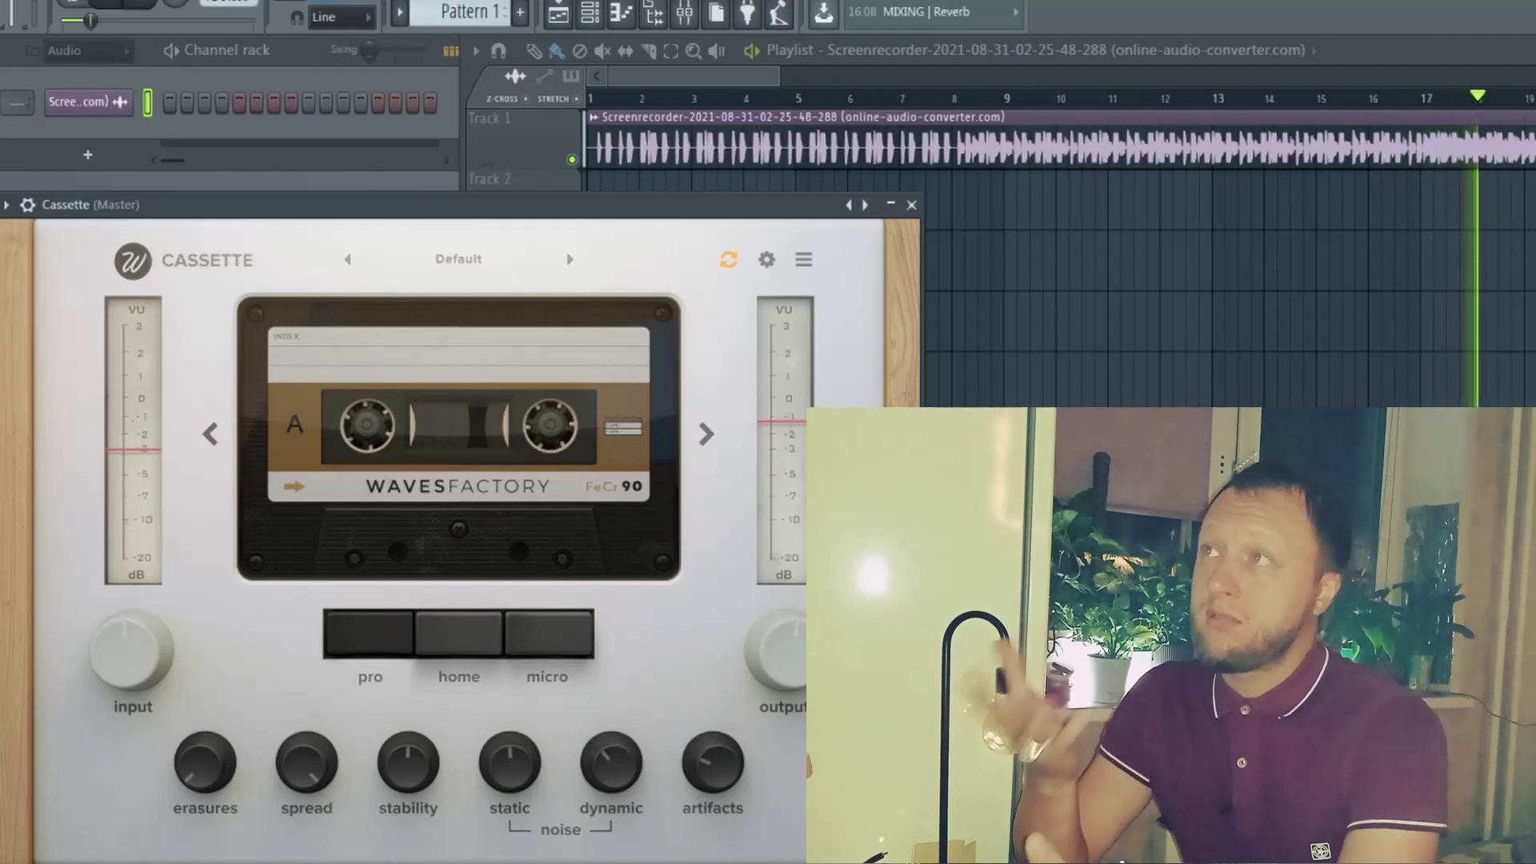
mouse_move(501, 765)
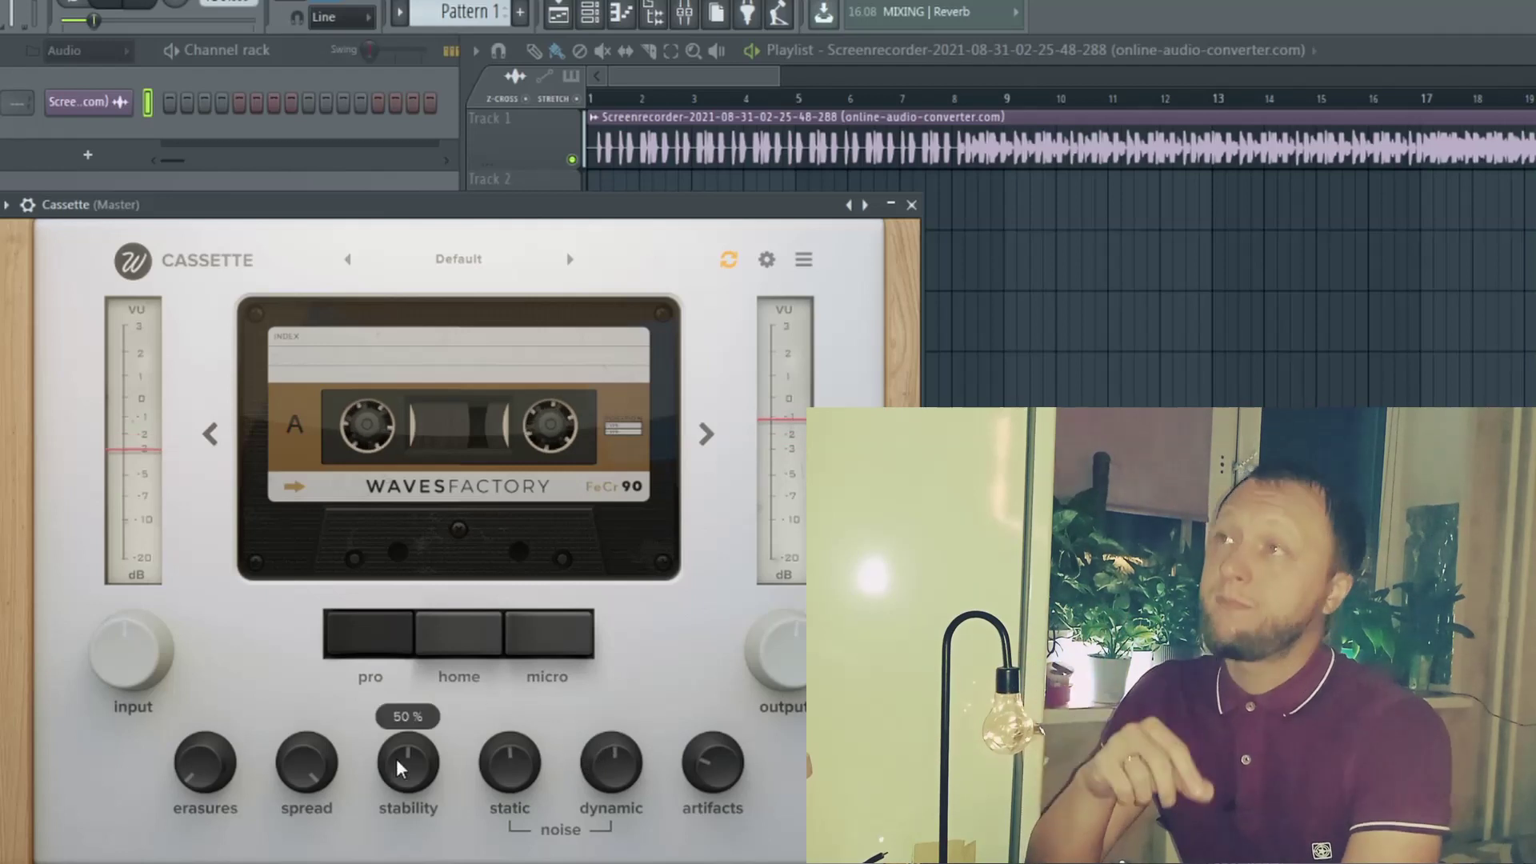
mouse_move(402, 743)
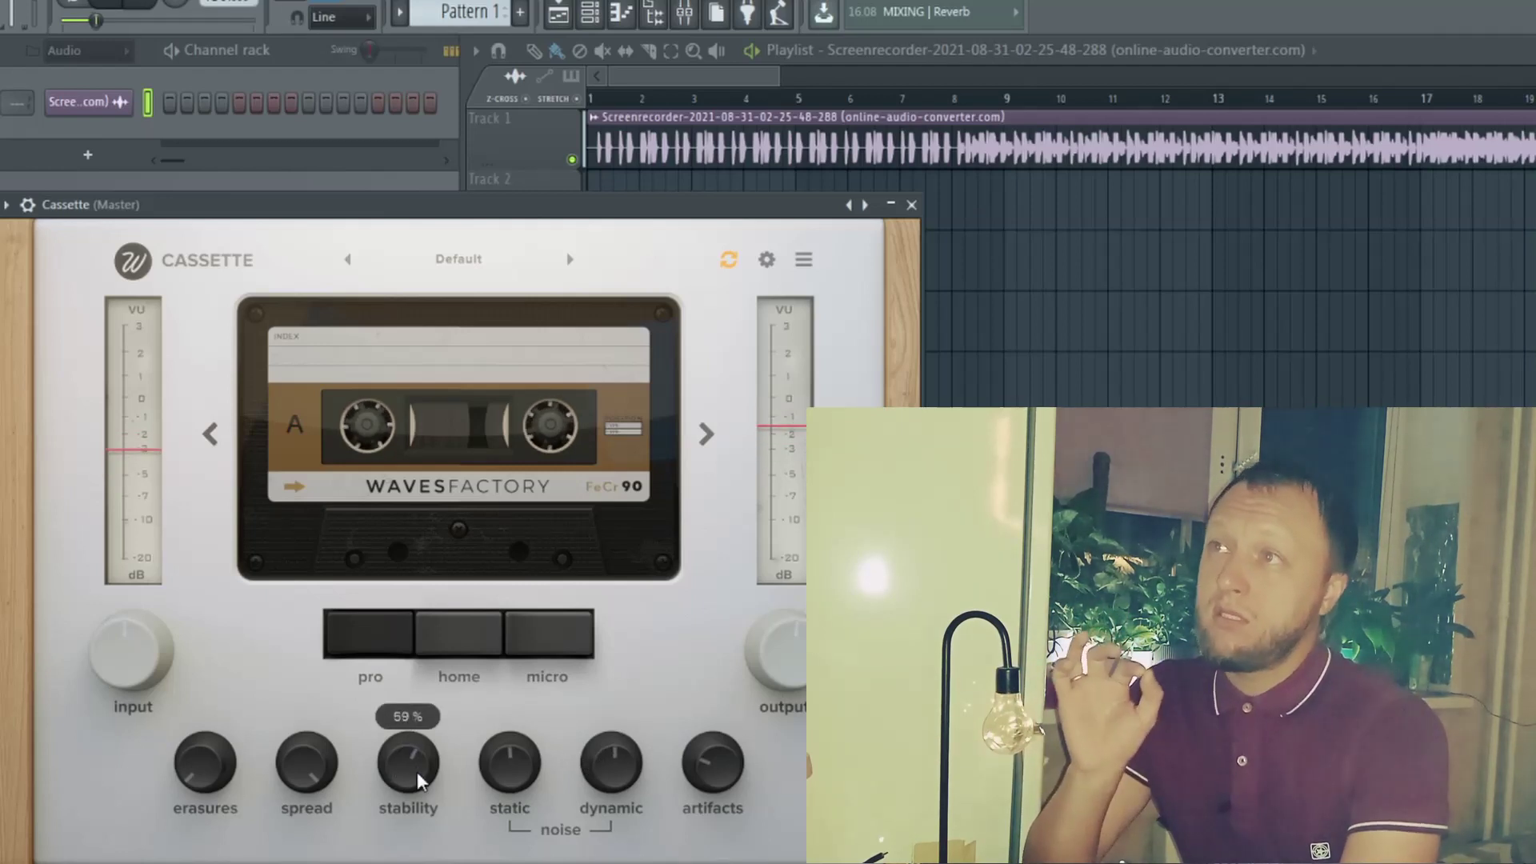
mouse_move(310, 787)
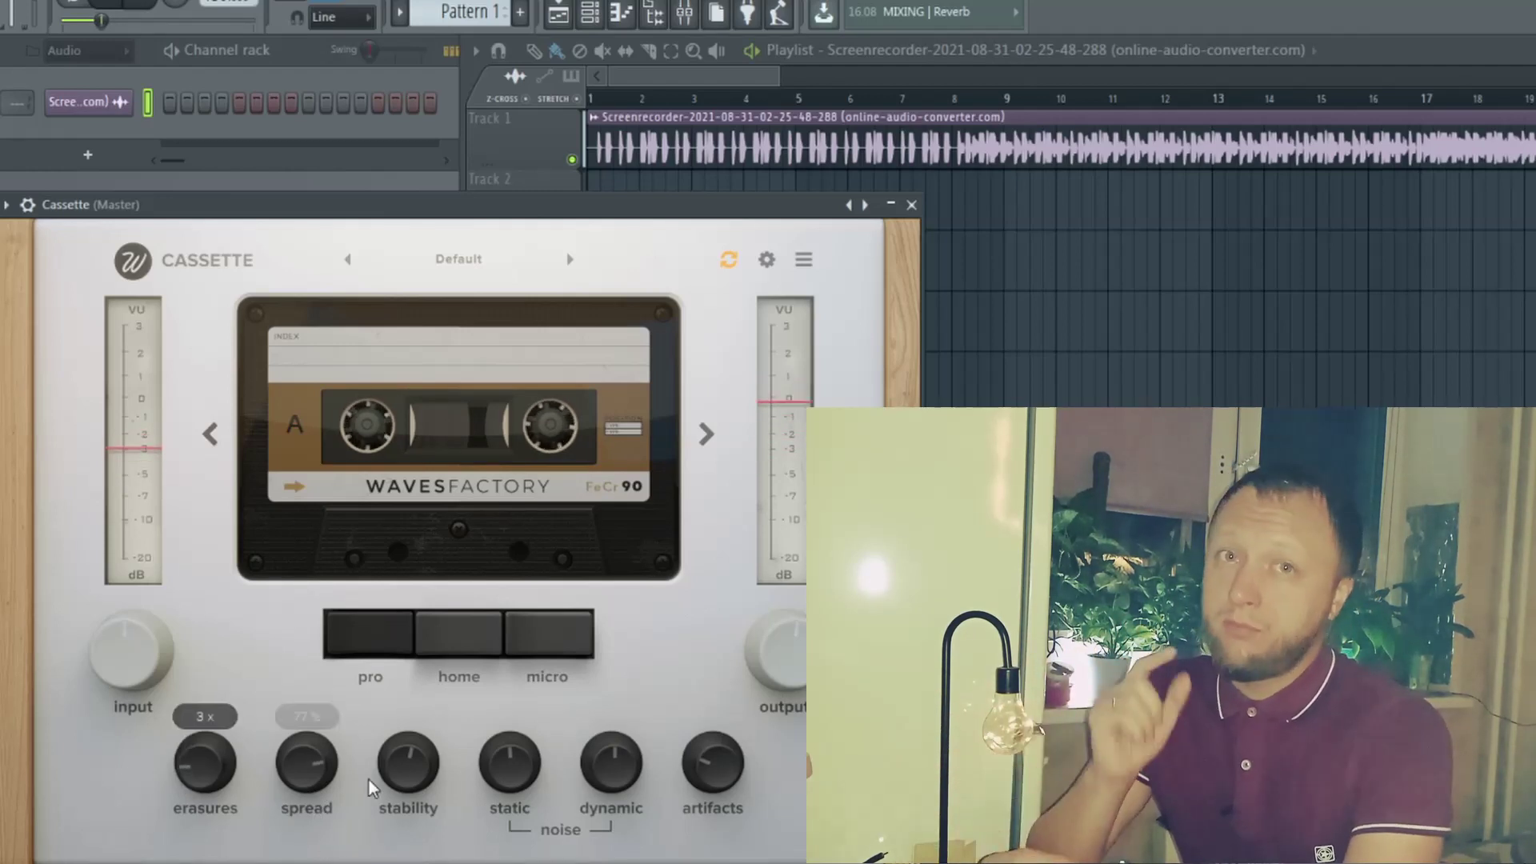
Set Cassette's artifacts to 2% and reduce the static noise level
mouse_move(706, 771)
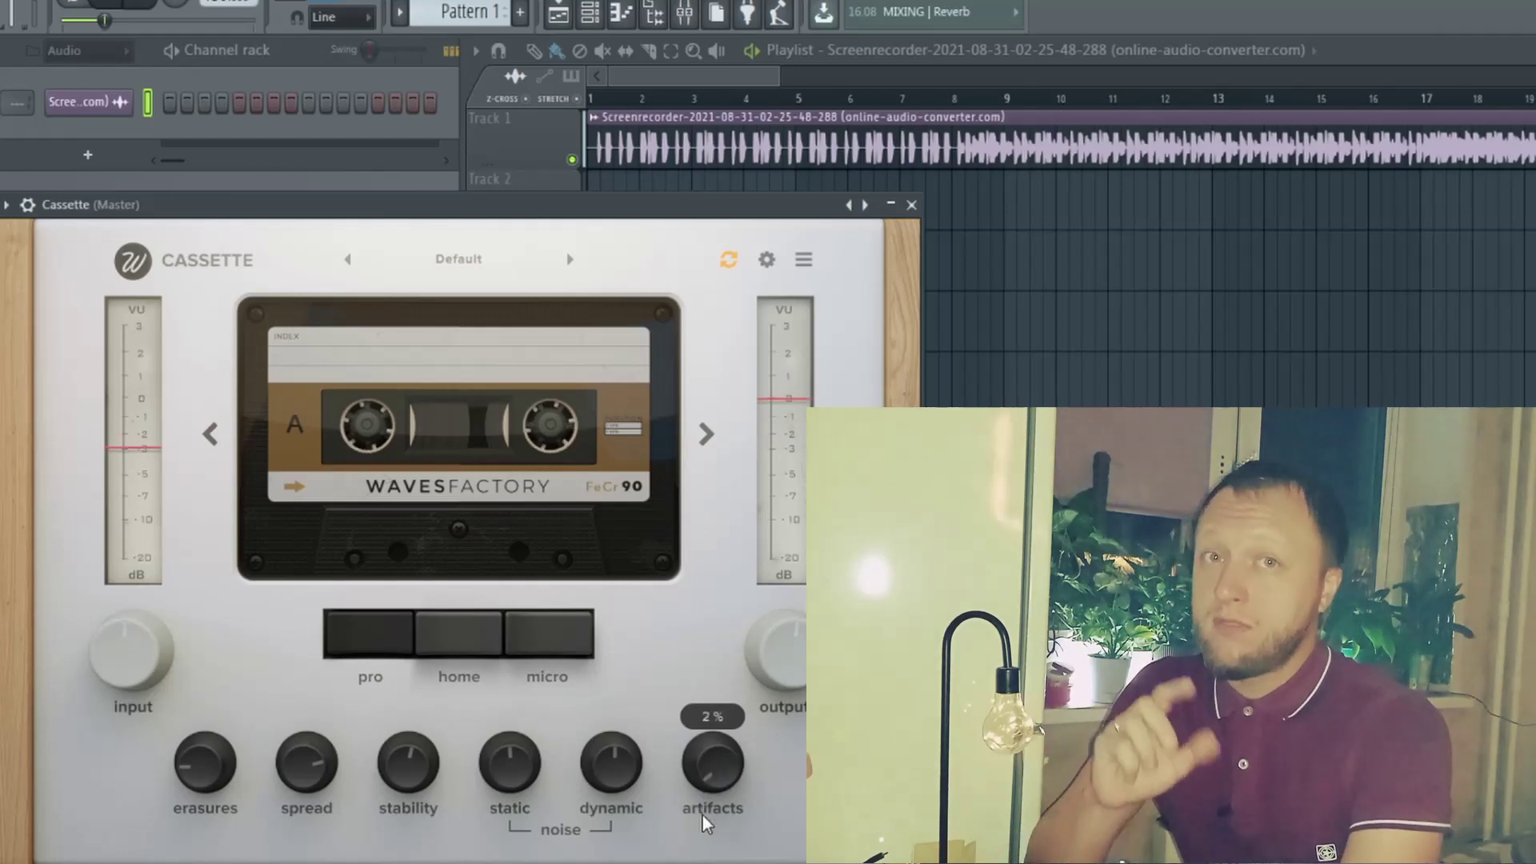
mouse_move(512, 796)
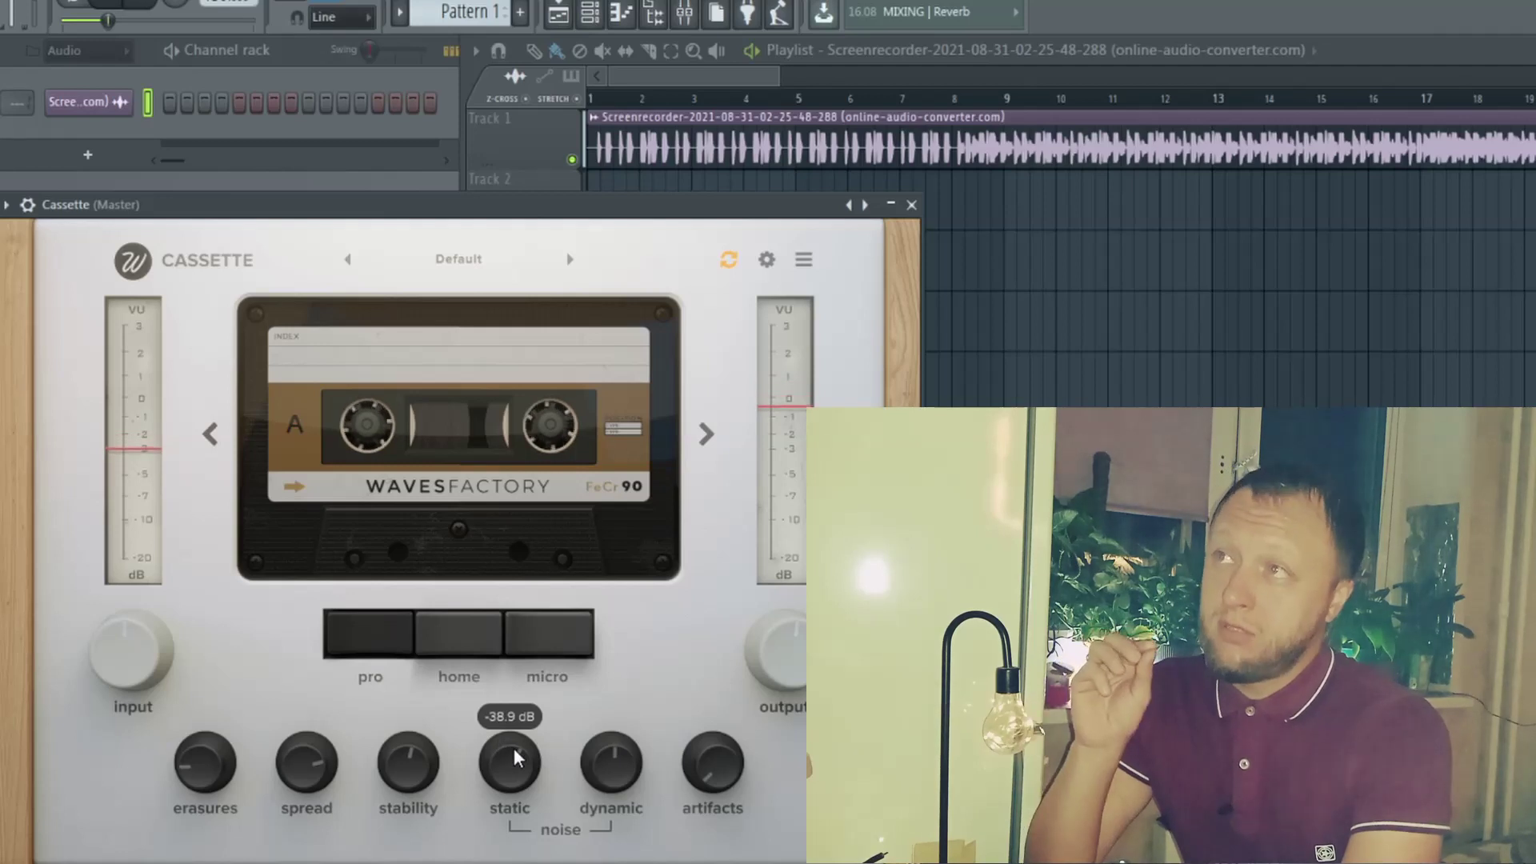
drag(514, 748, 515, 860)
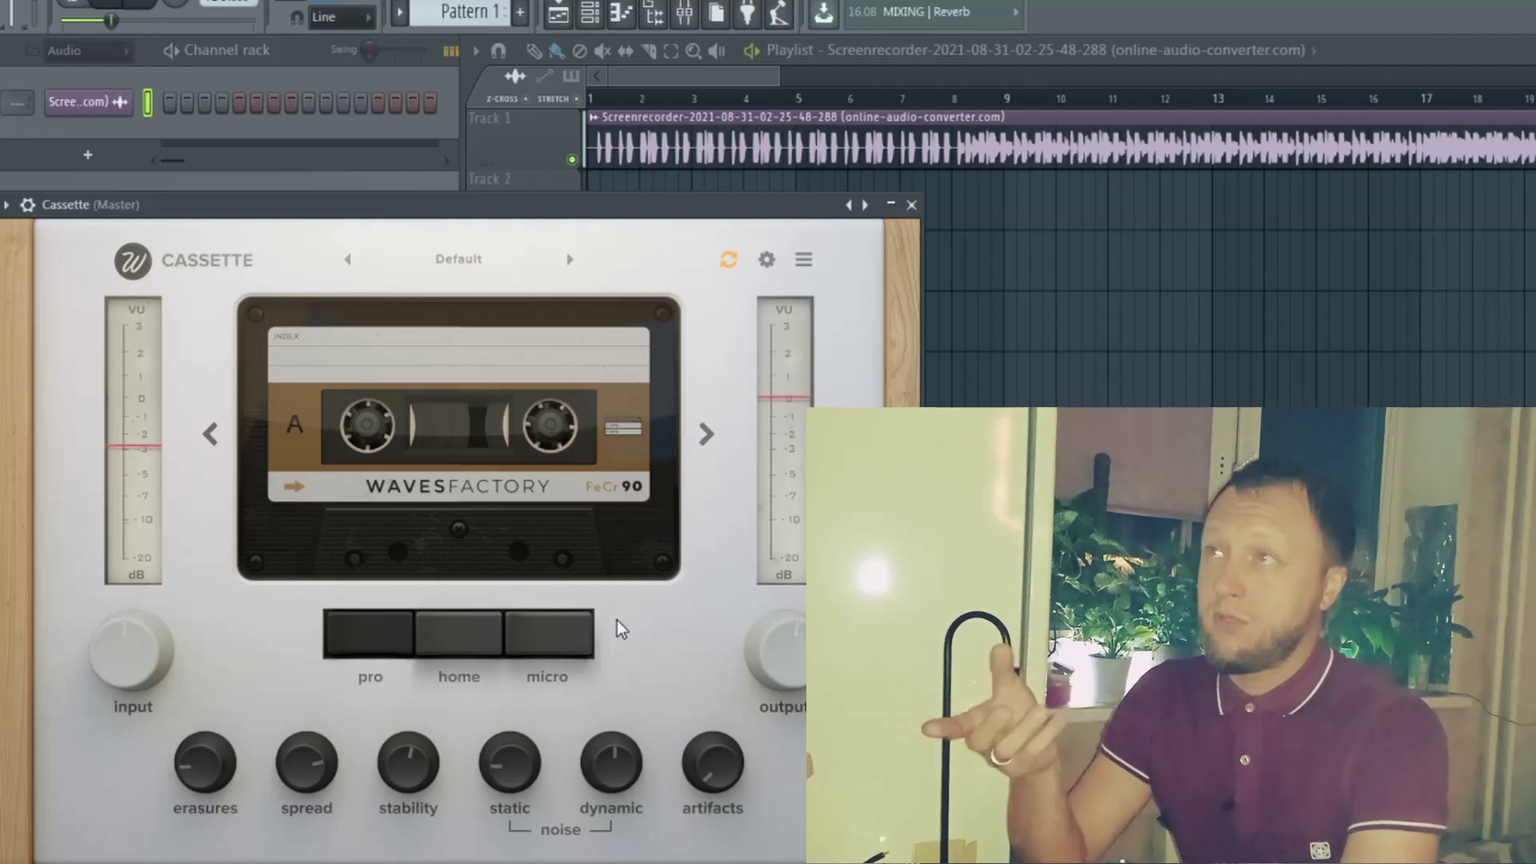
Set Cassette's output level to -1.3 dB and stop playback
mouse_move(780, 650)
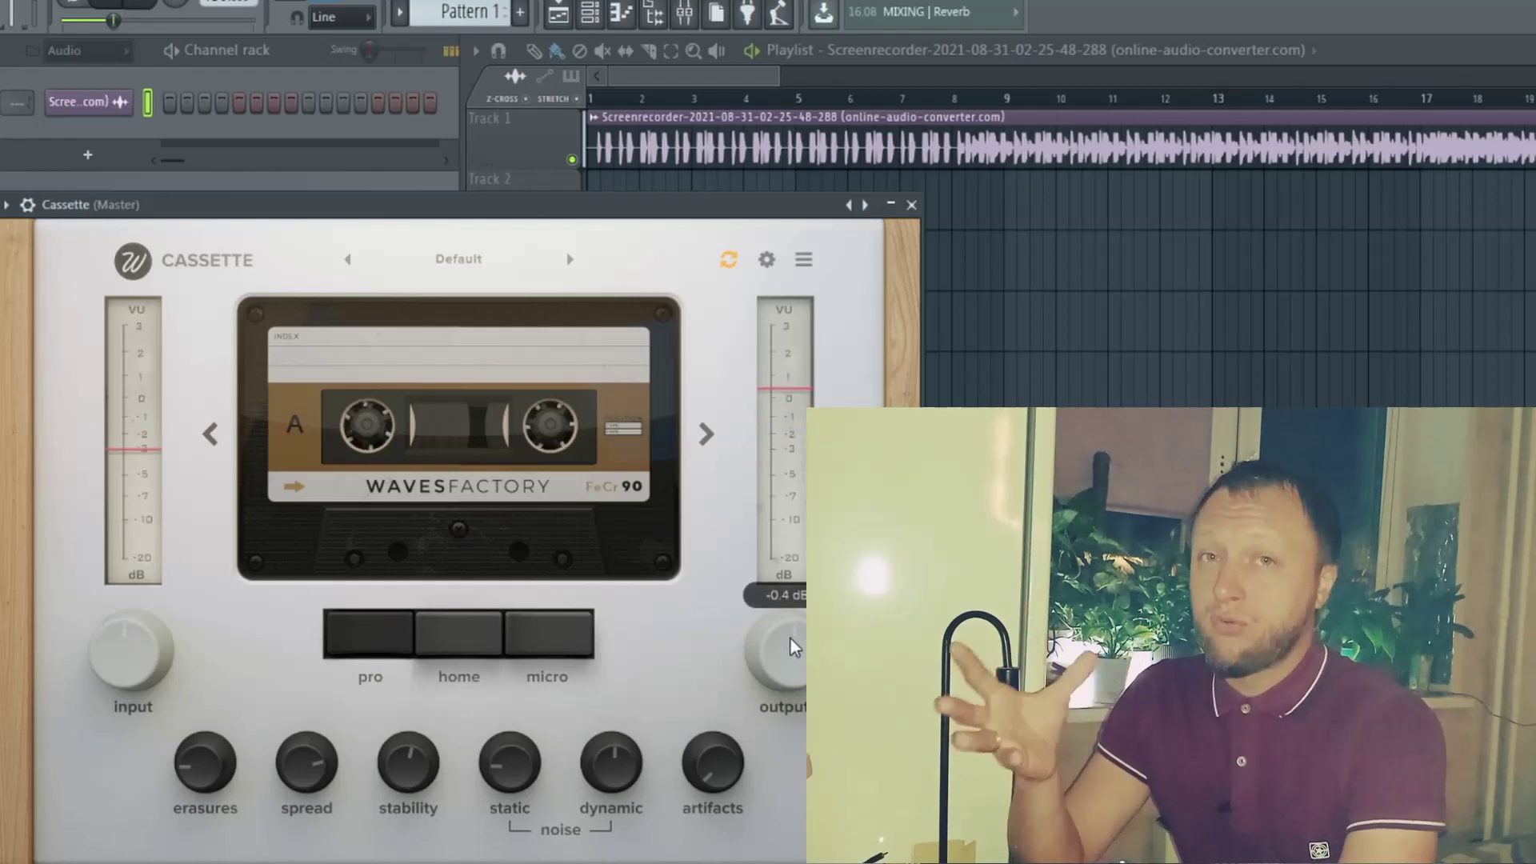
drag(790, 638, 804, 702)
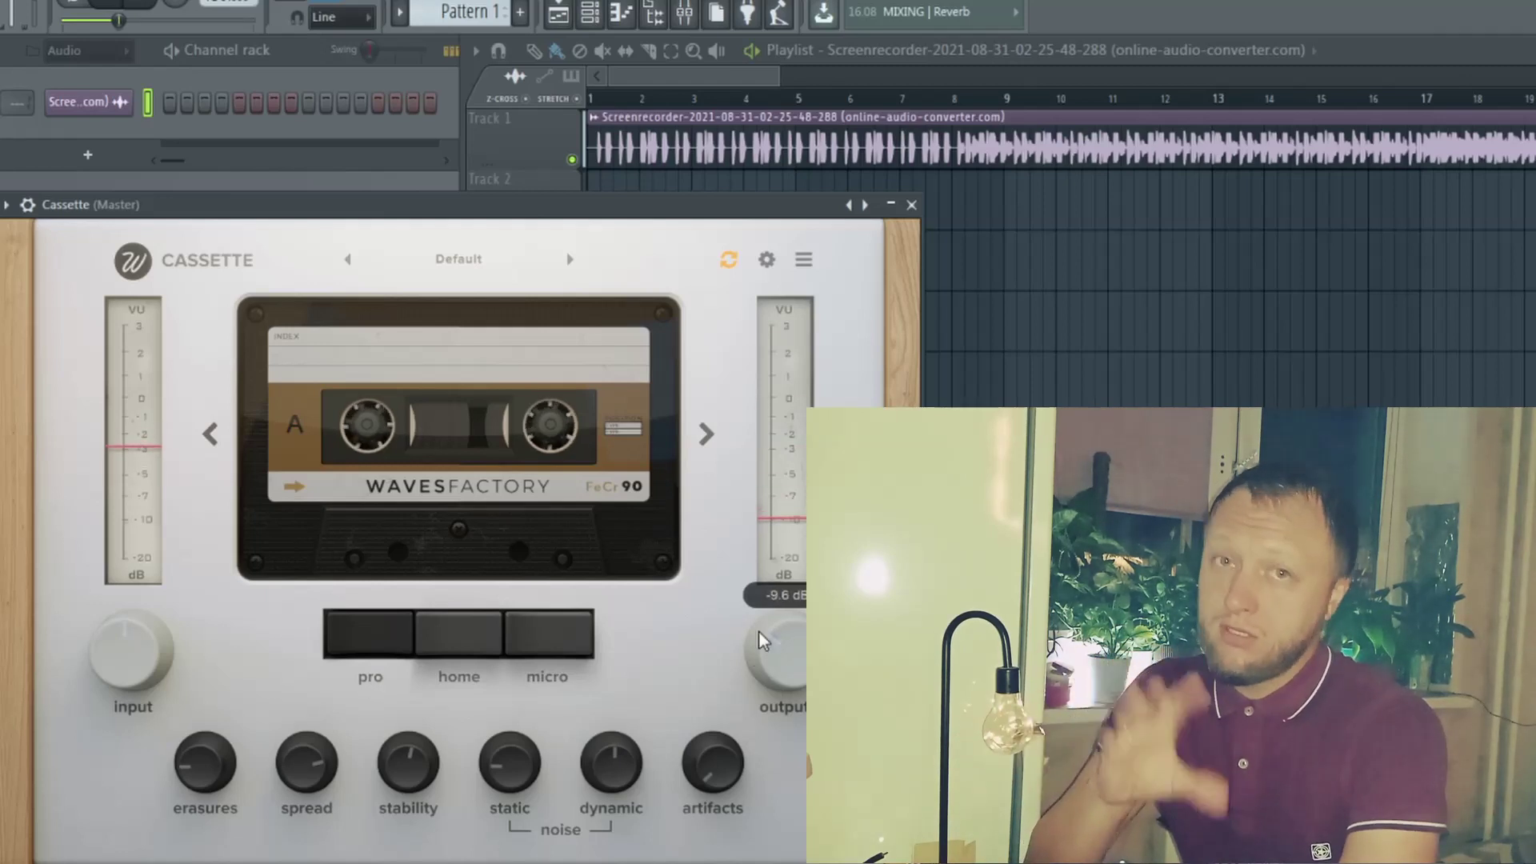
mouse_move(778, 586)
mouse_down()
mouse_move(781, 550)
mouse_move(794, 631)
mouse_move(799, 618)
mouse_up()
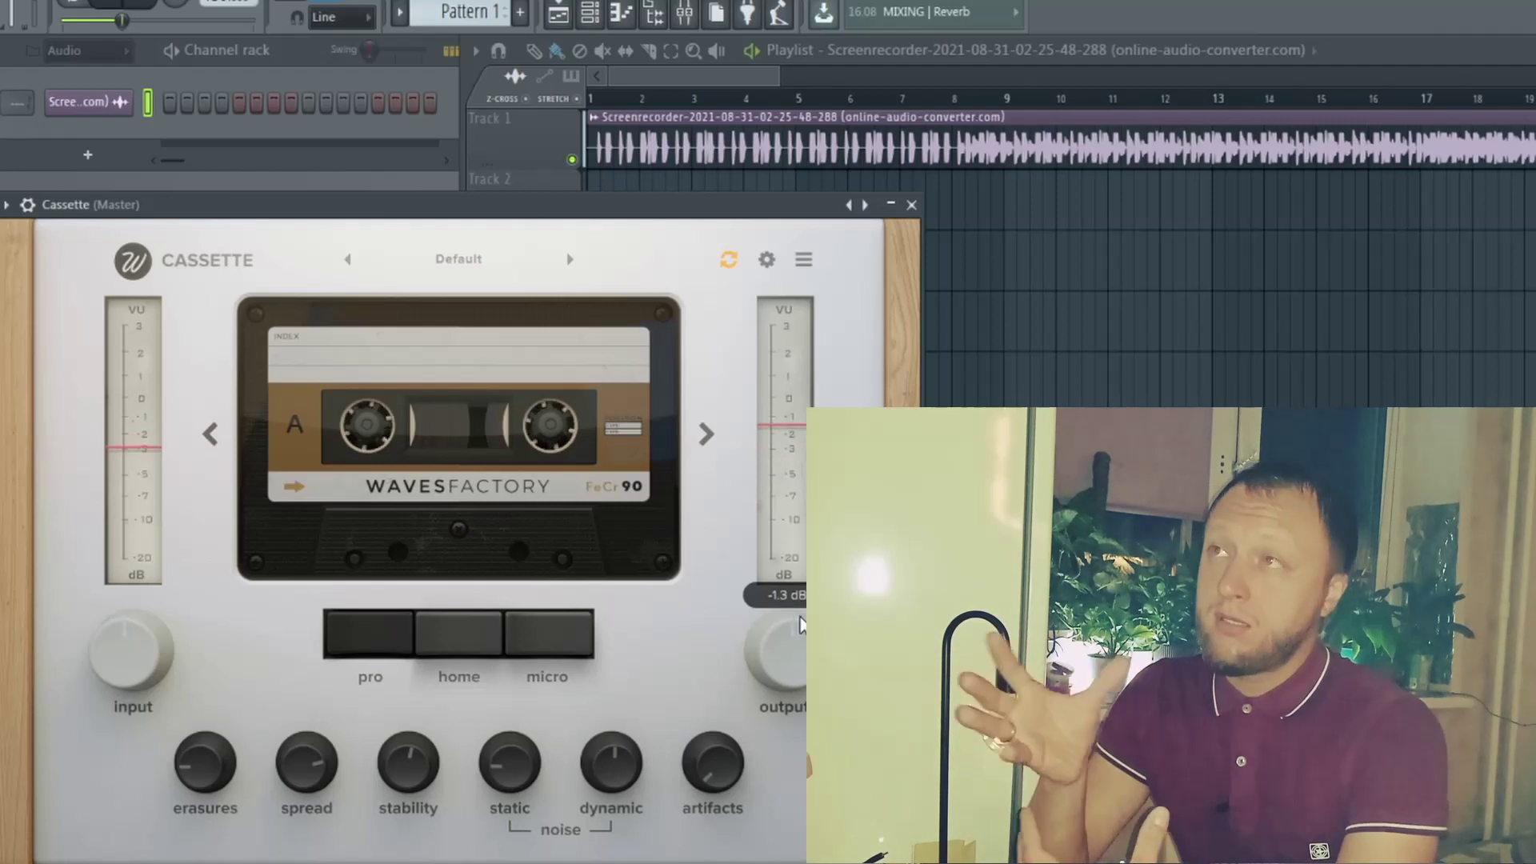
key(space)
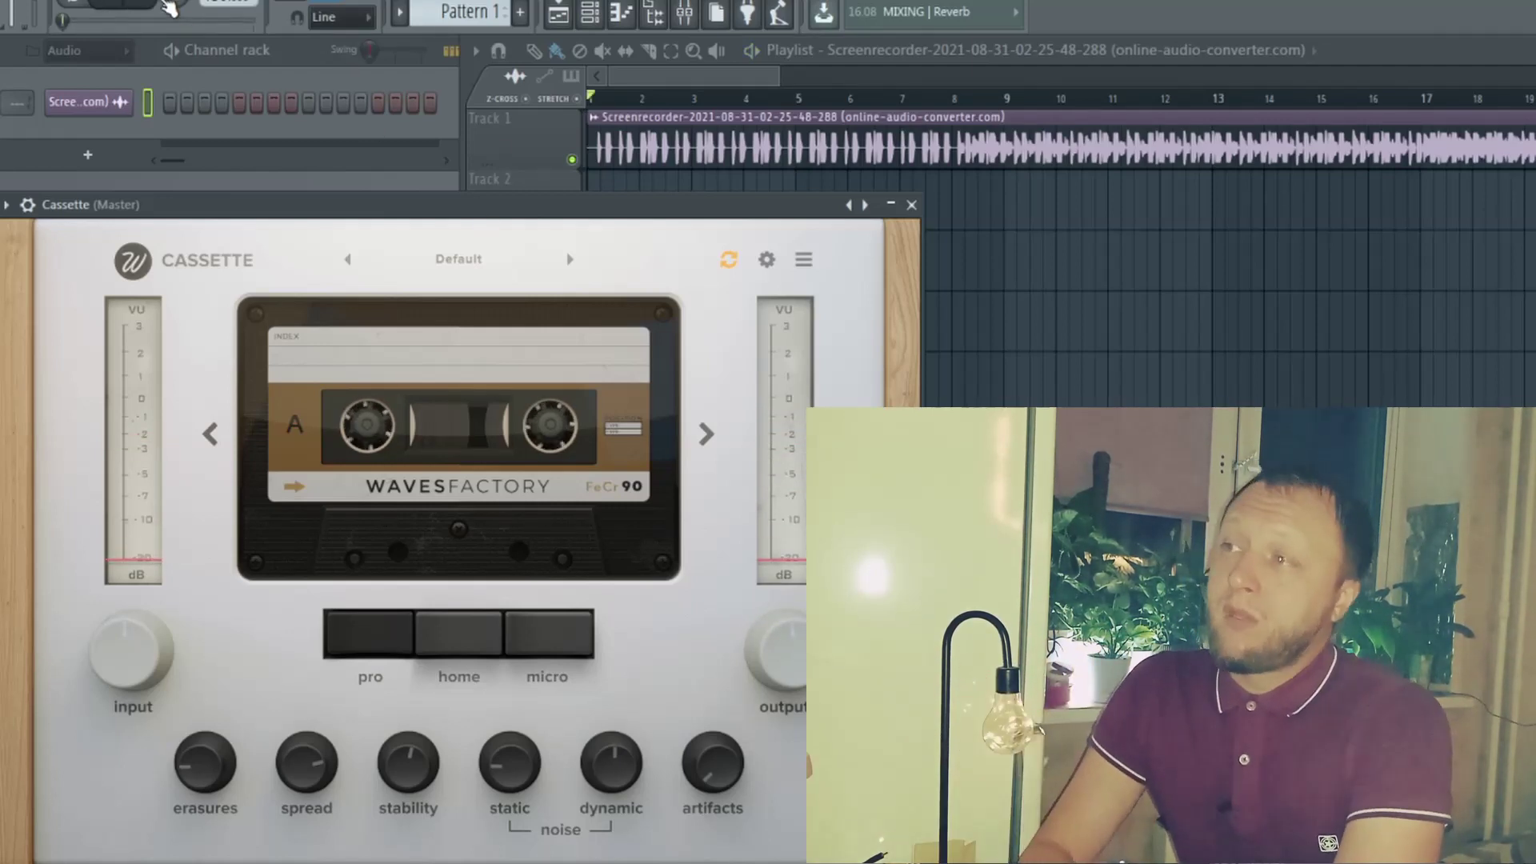
Add the Hardcore effect to the Master channel with its 1st Lead preset and start playback
click(176, 5)
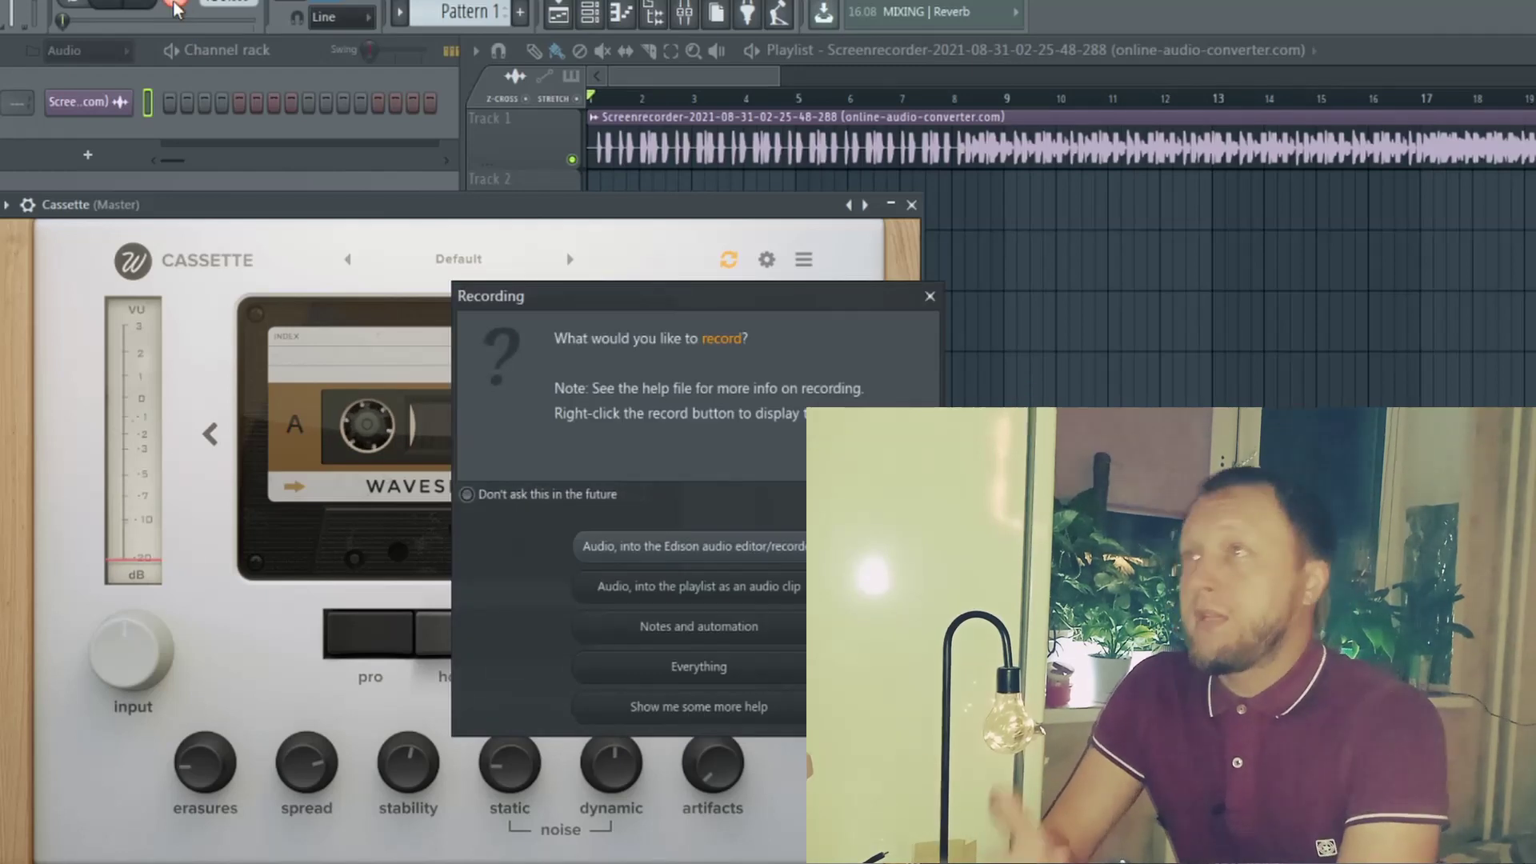
click(930, 296)
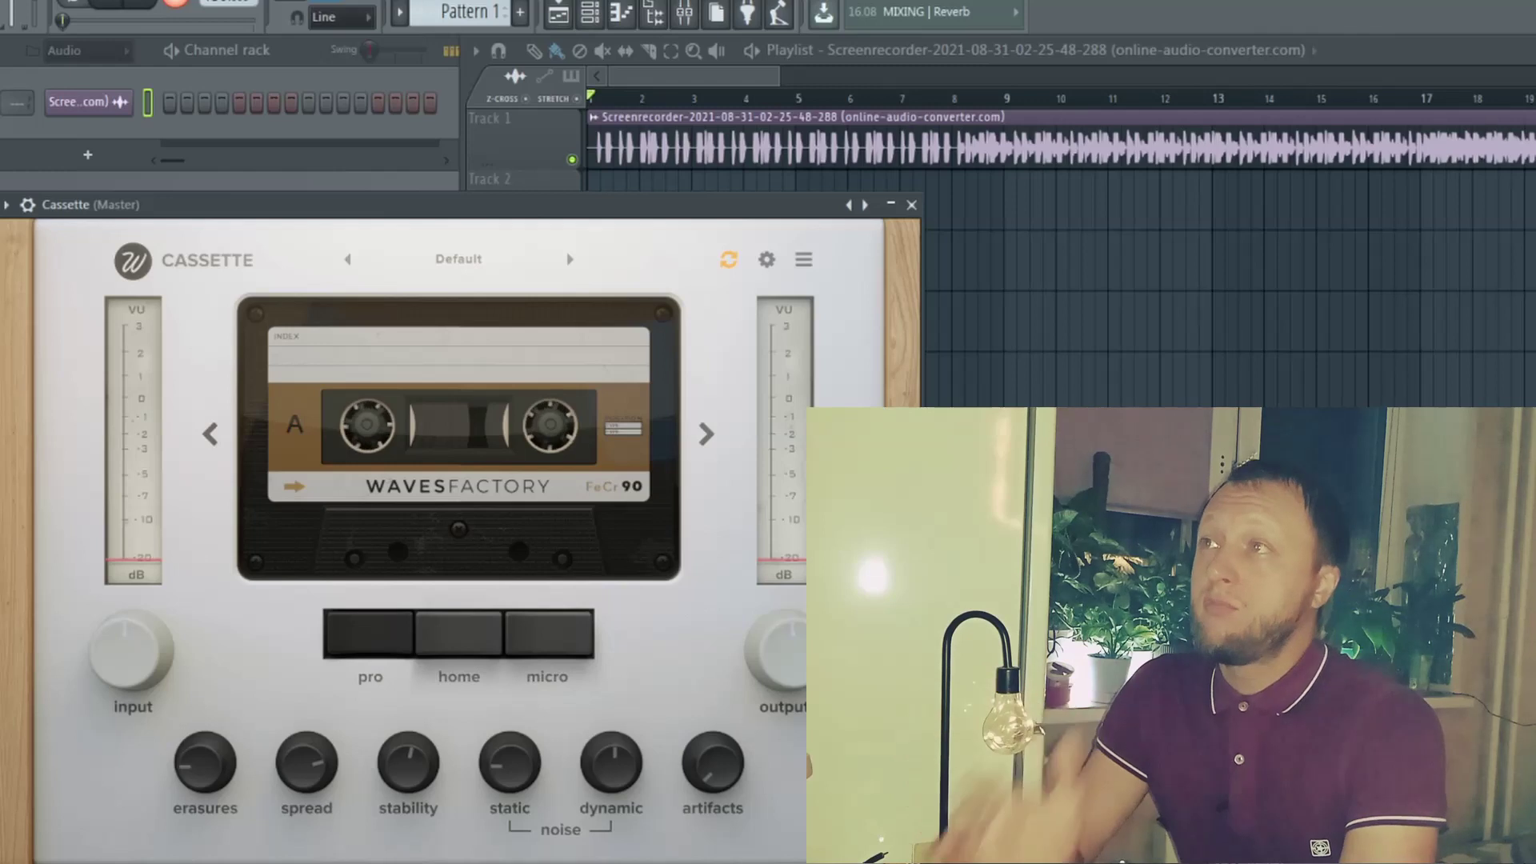
key(F9)
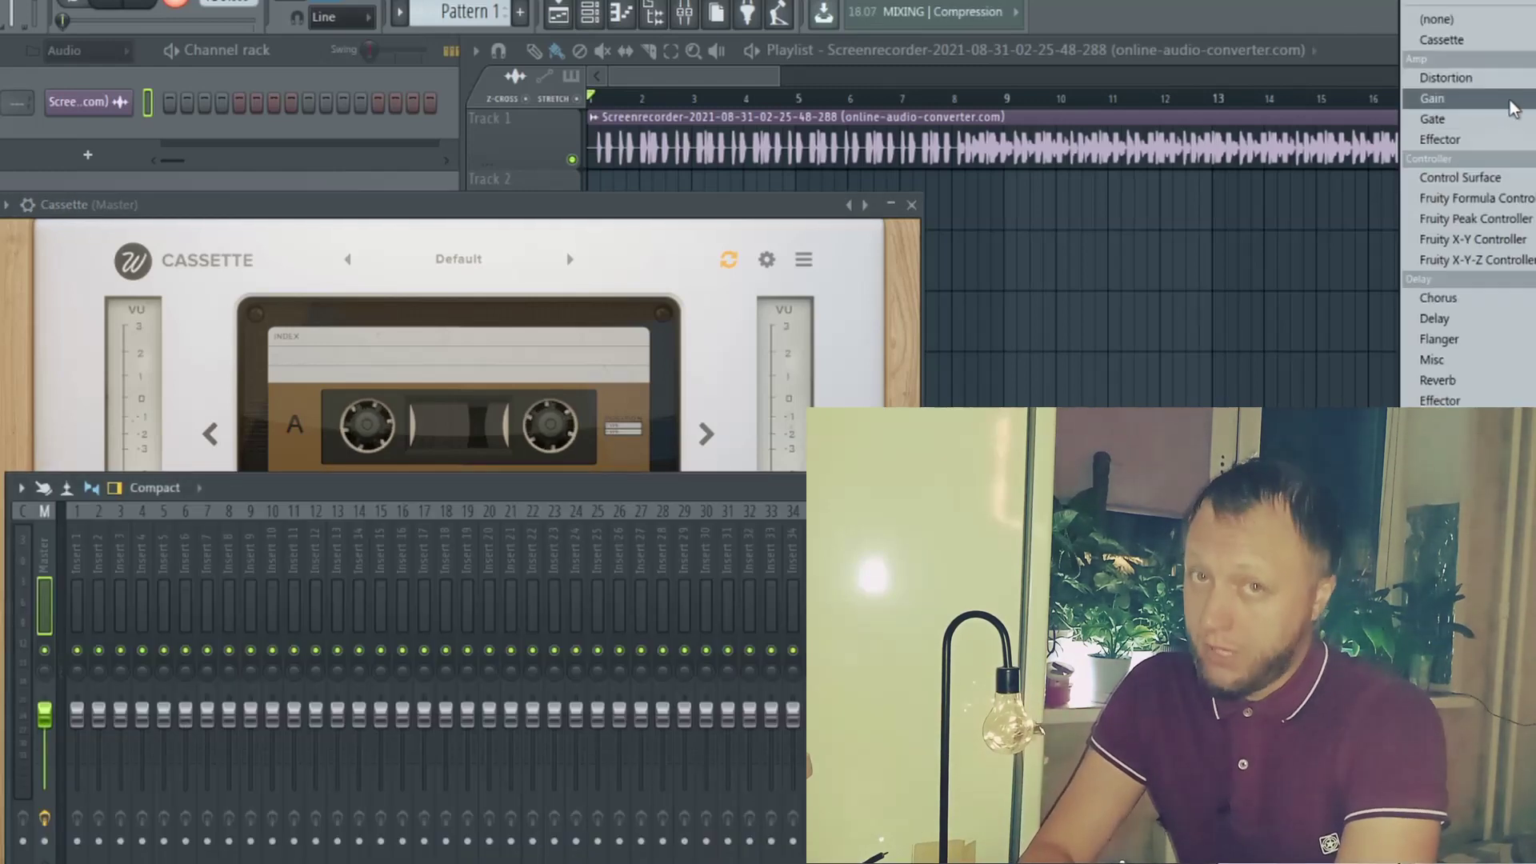
key(Escape)
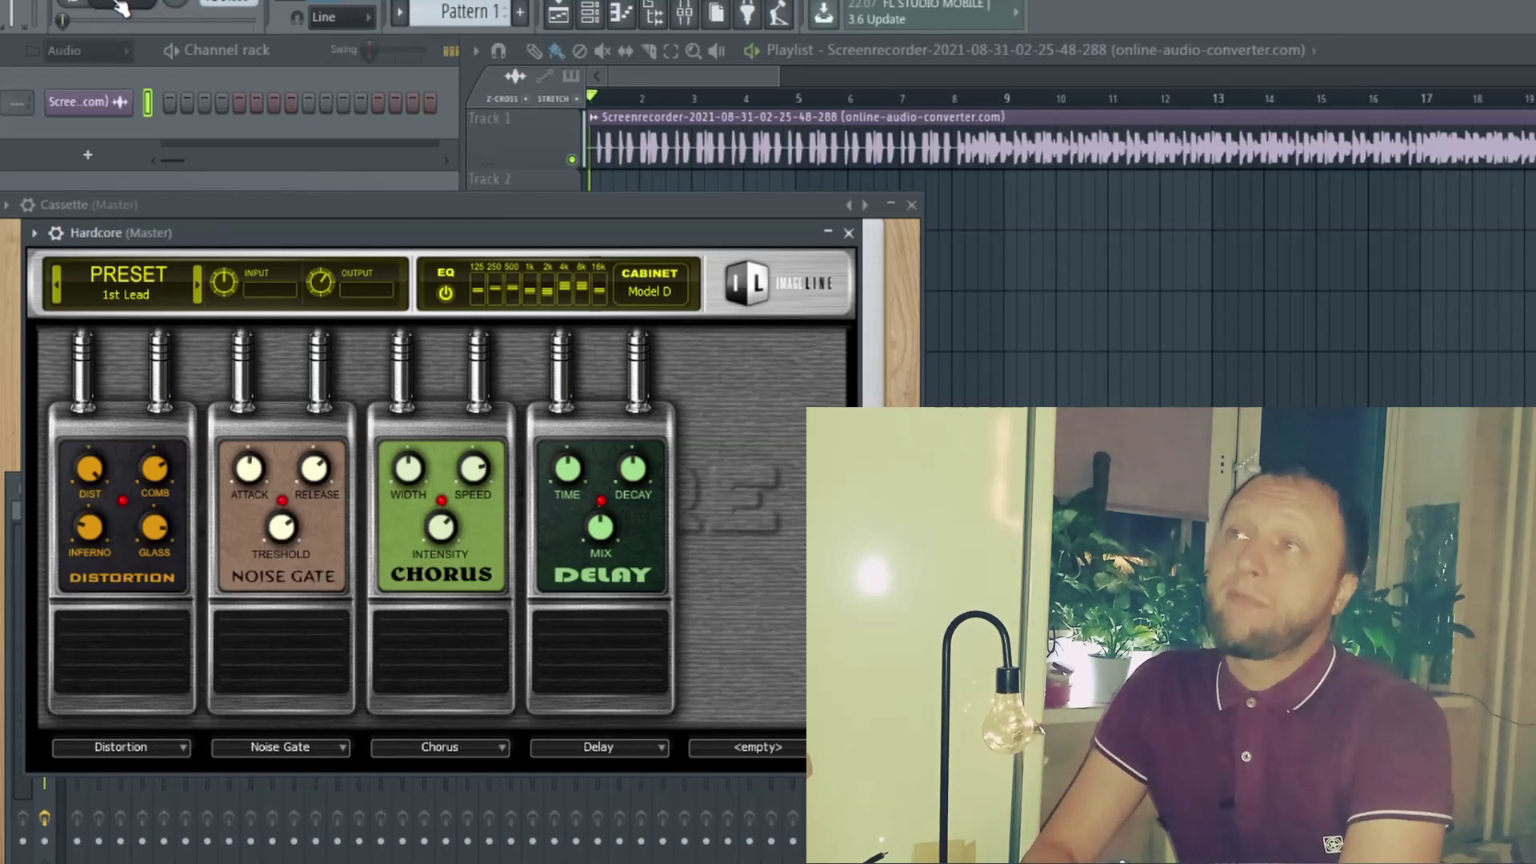
key(space)
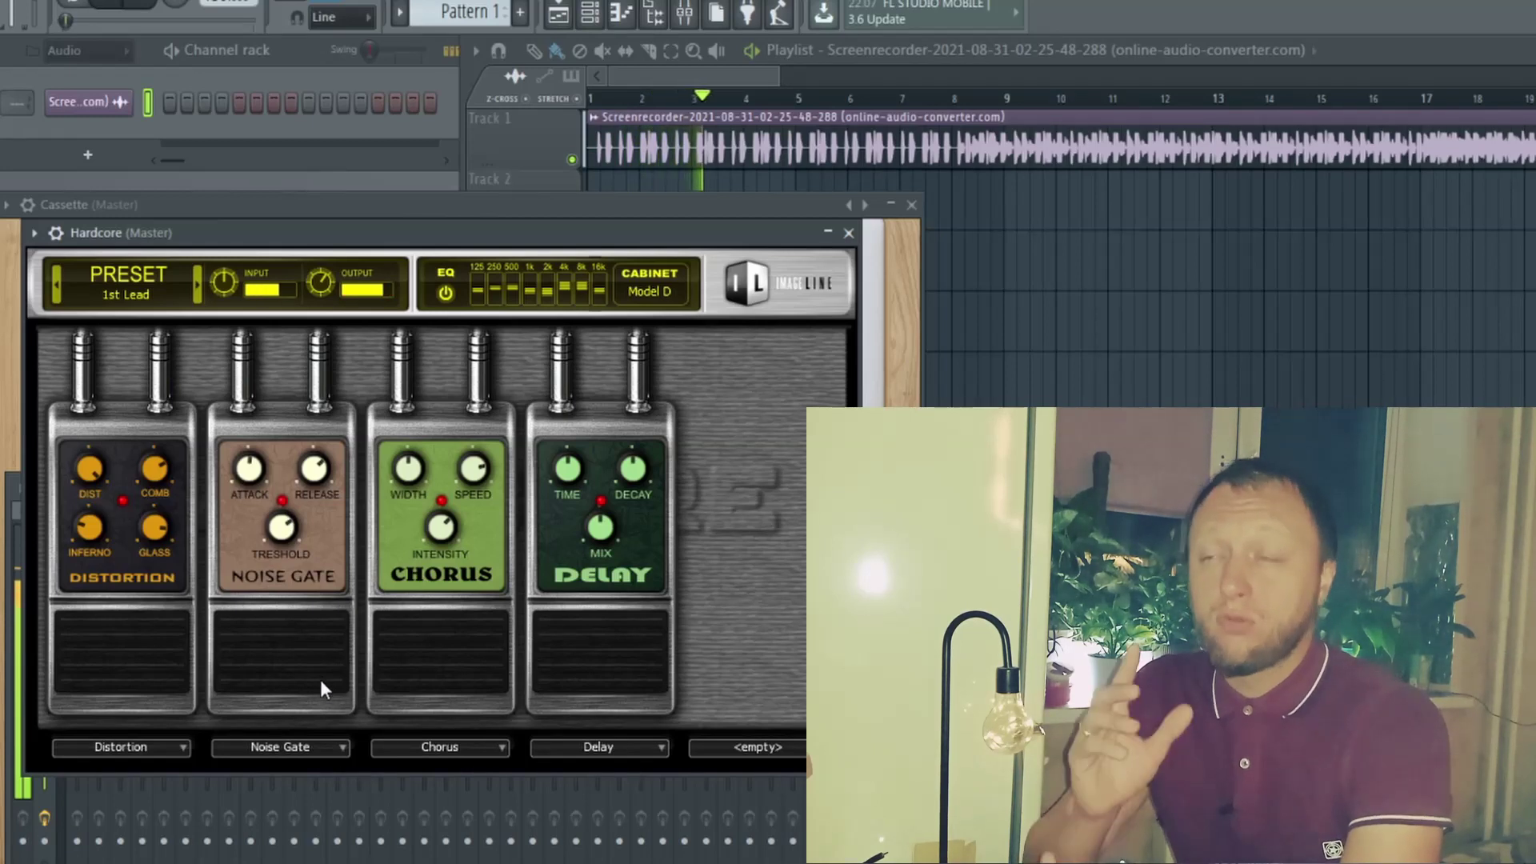
Remove the Noise Gate, Chorus and Delay pedals from Hardcore, keeping only Distortion
click(294, 747)
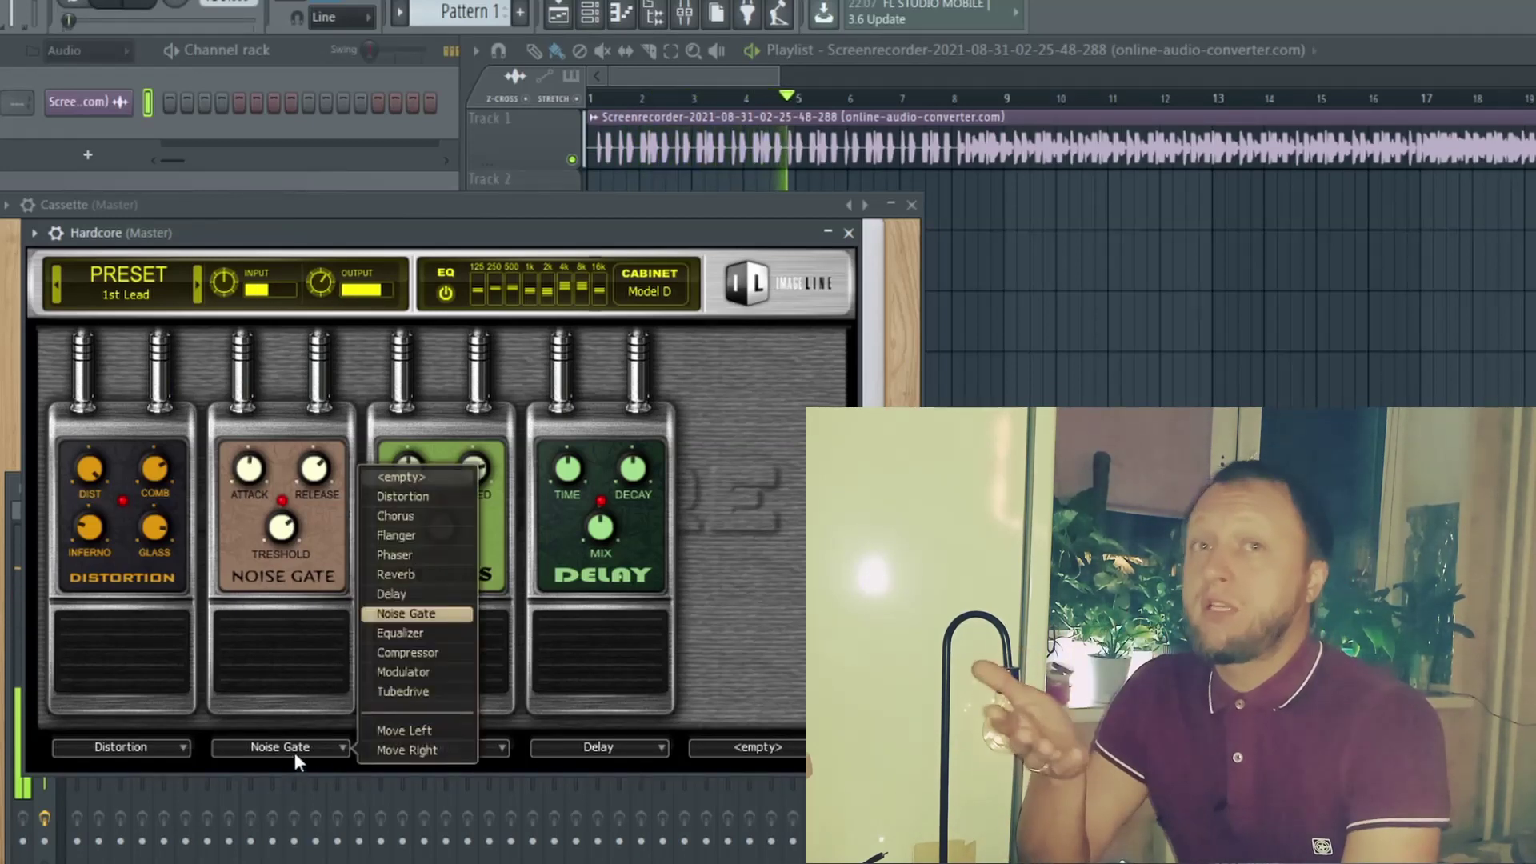
click(446, 473)
click(457, 747)
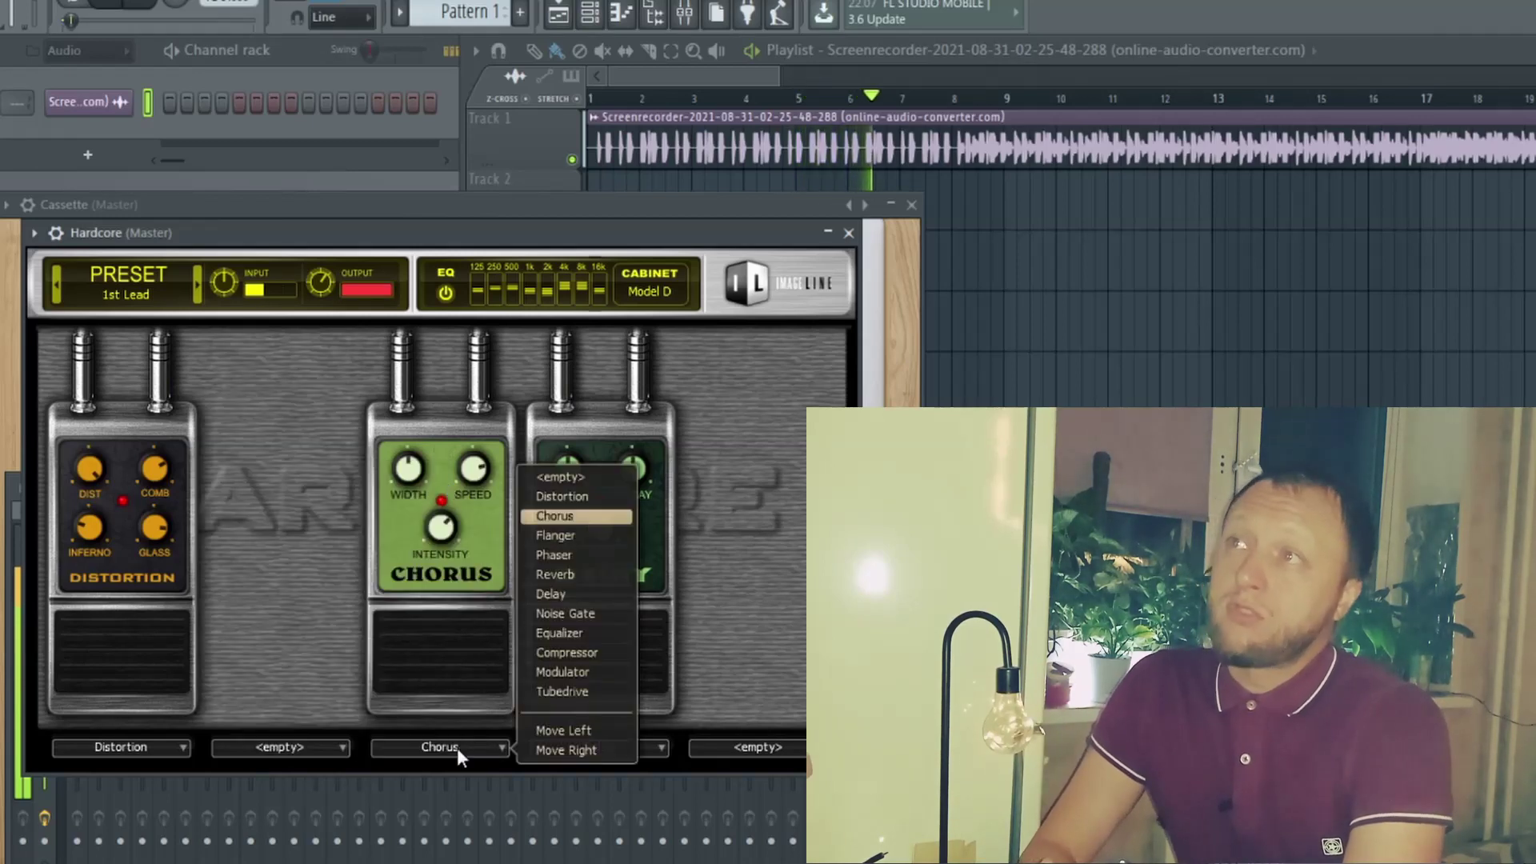
click(583, 469)
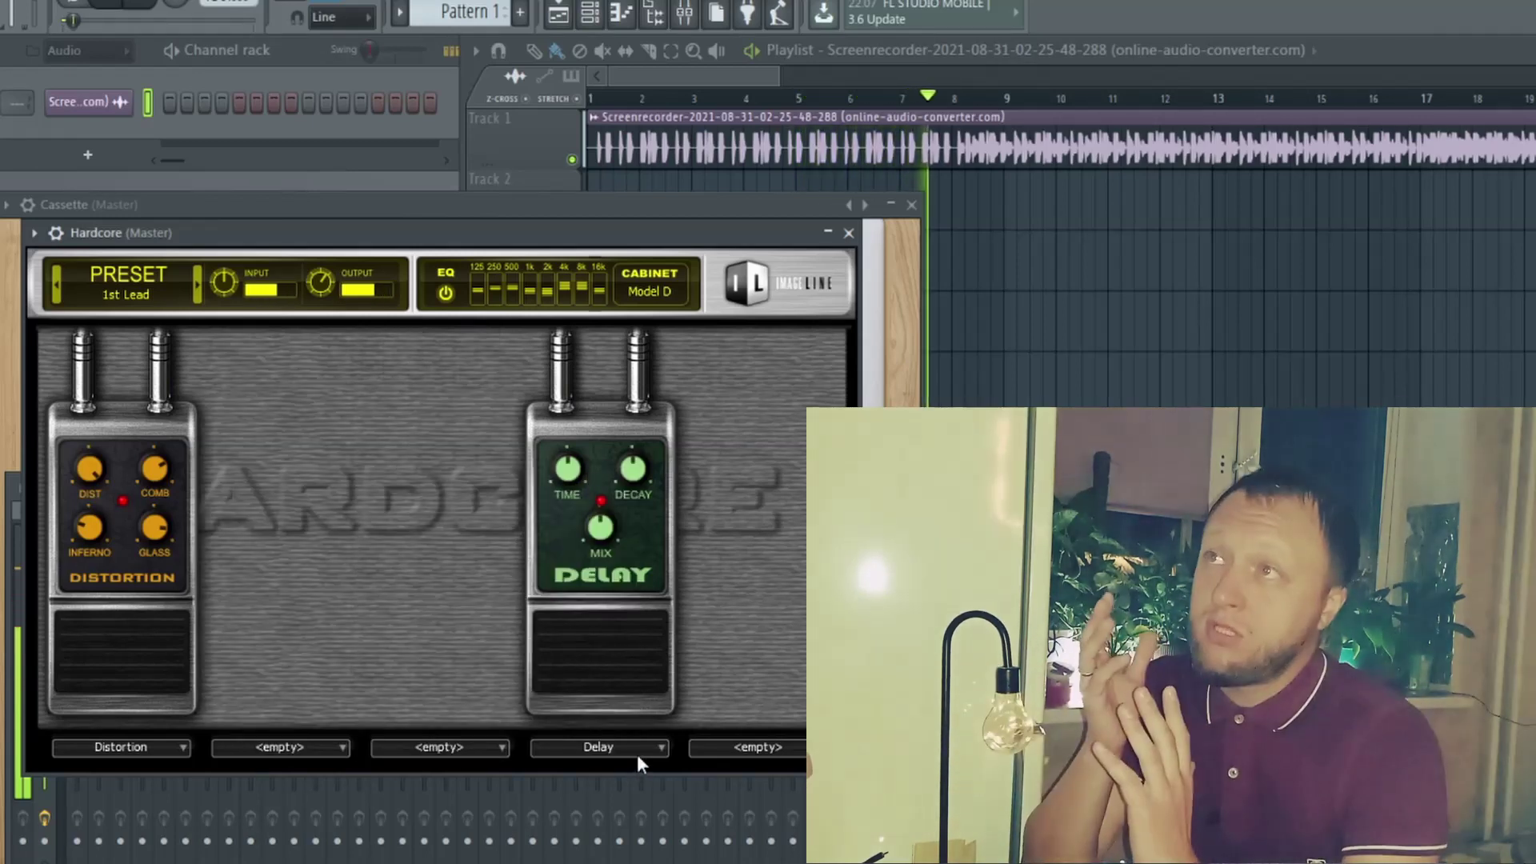
click(637, 750)
click(709, 474)
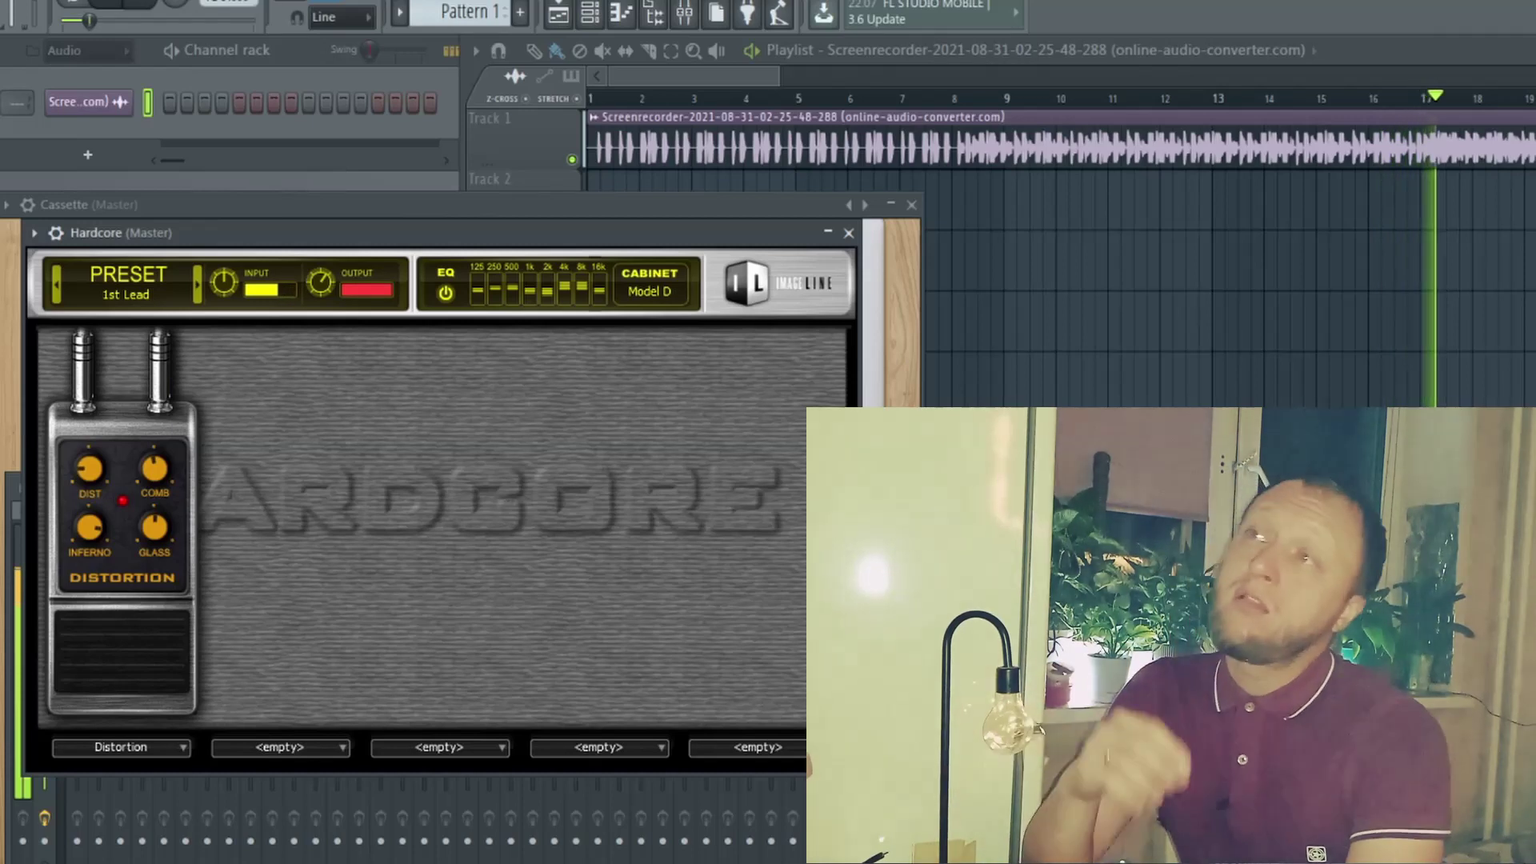
Replace the Distortion pedal in Hardcore's first slot with a Flanger and adjust its intensity
click(133, 749)
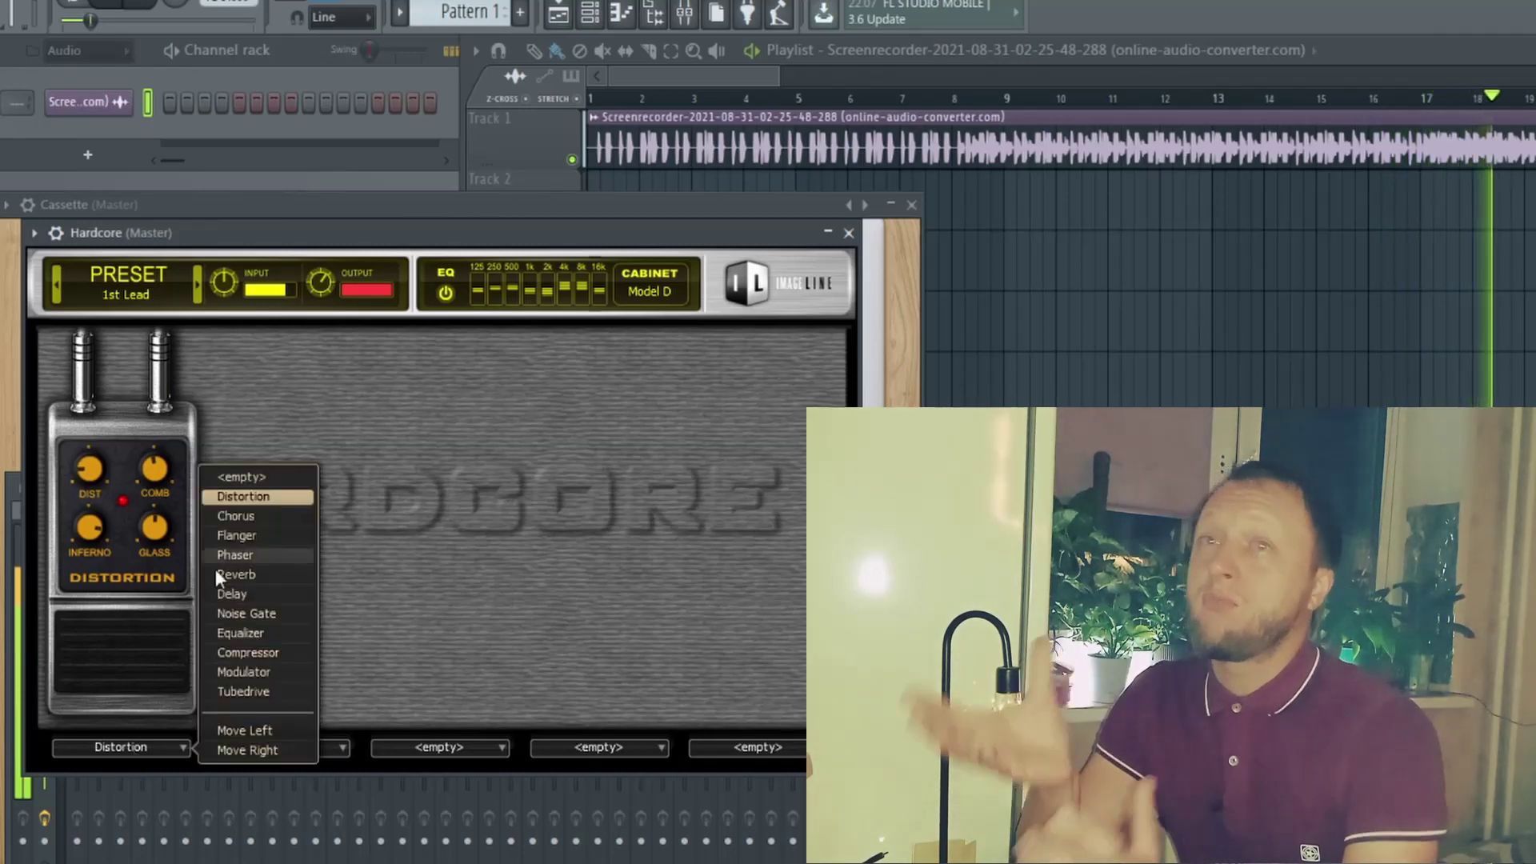
click(272, 475)
click(103, 752)
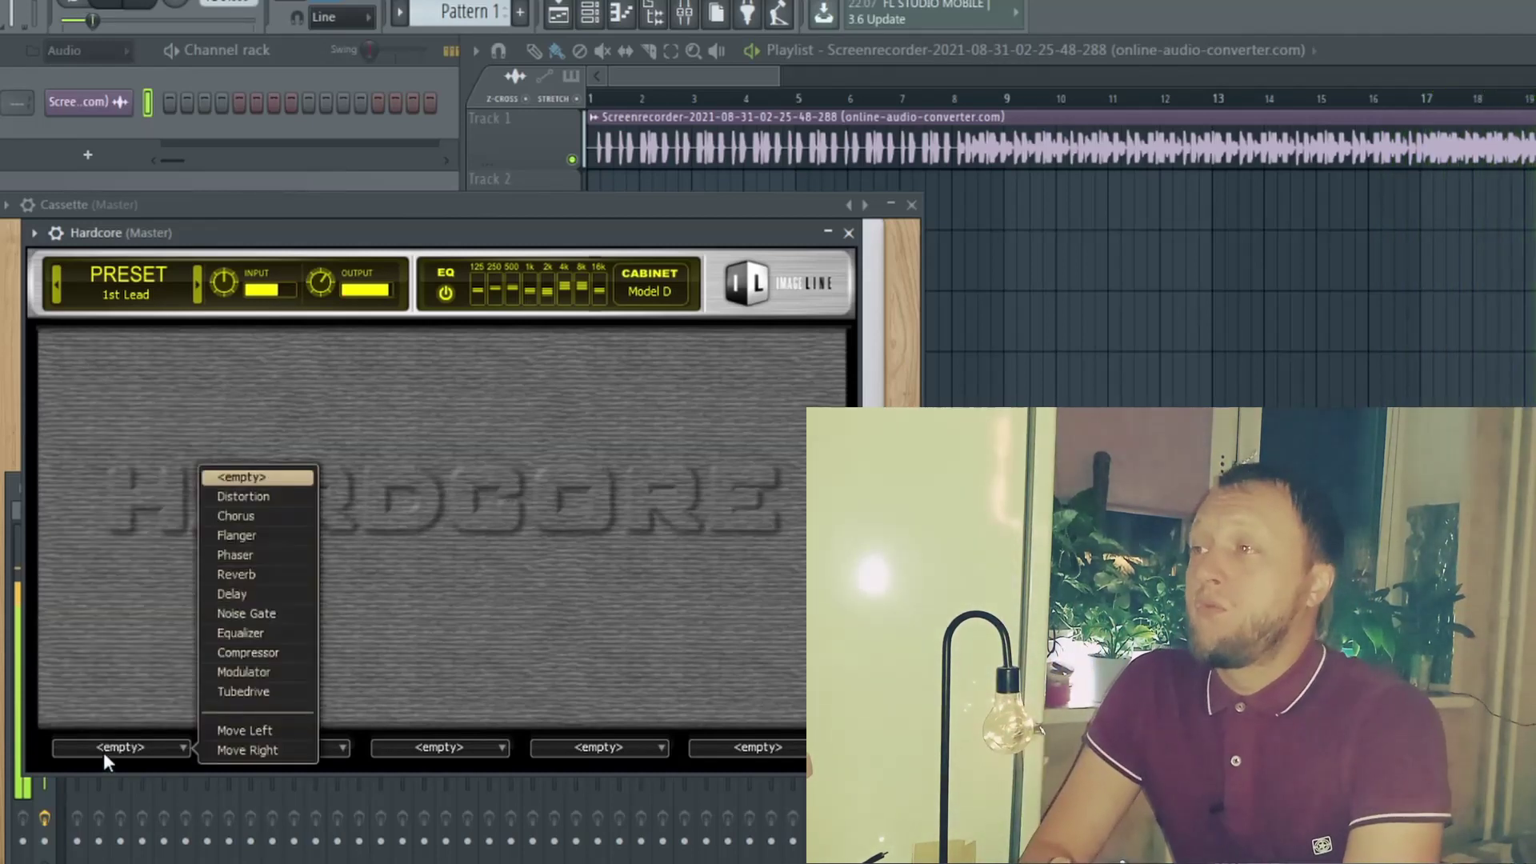
click(247, 535)
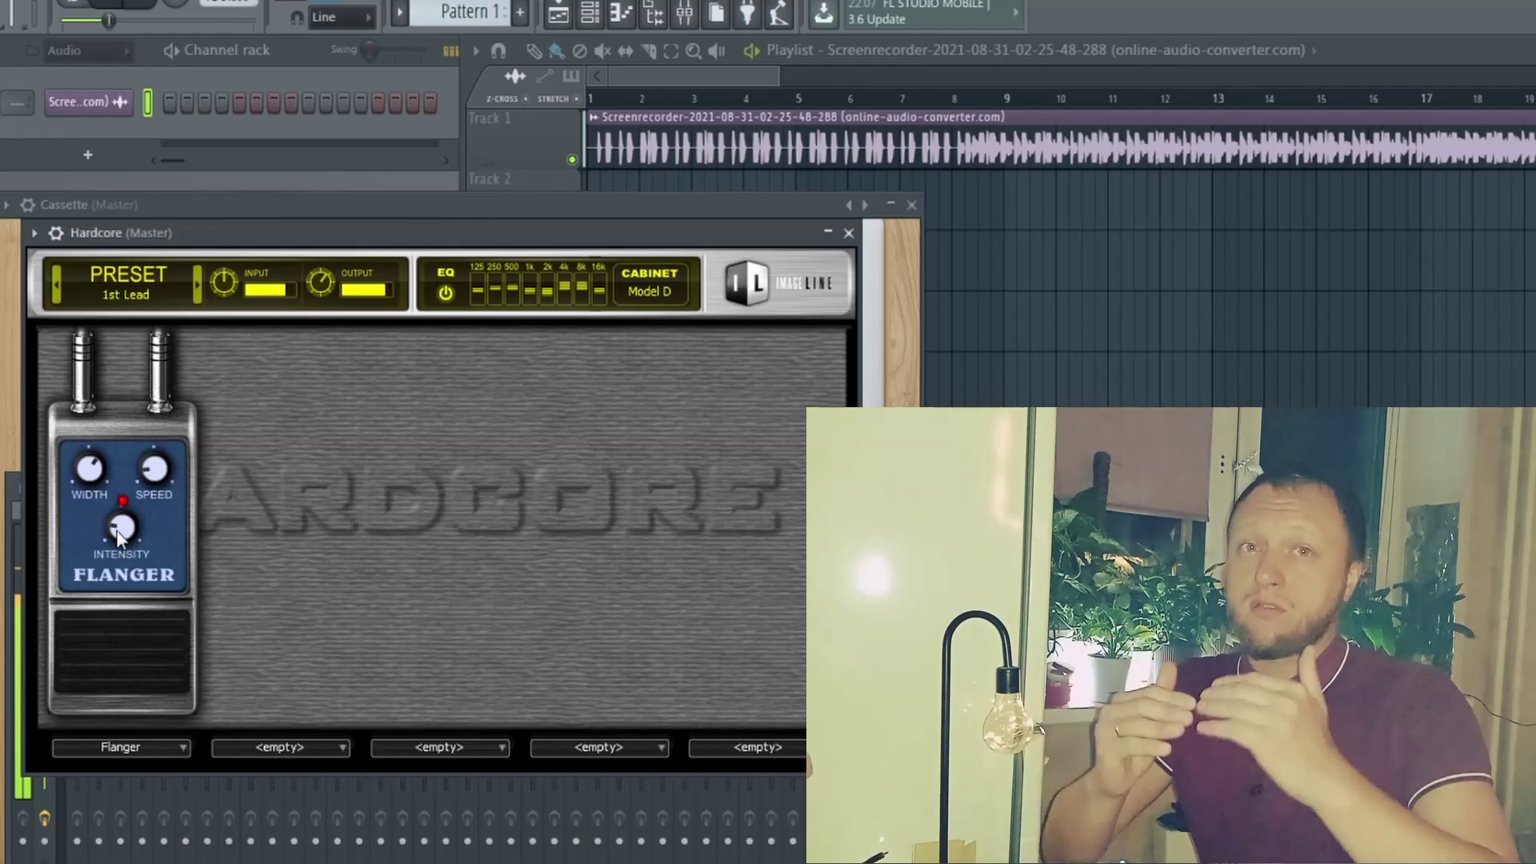
drag(119, 537, 120, 519)
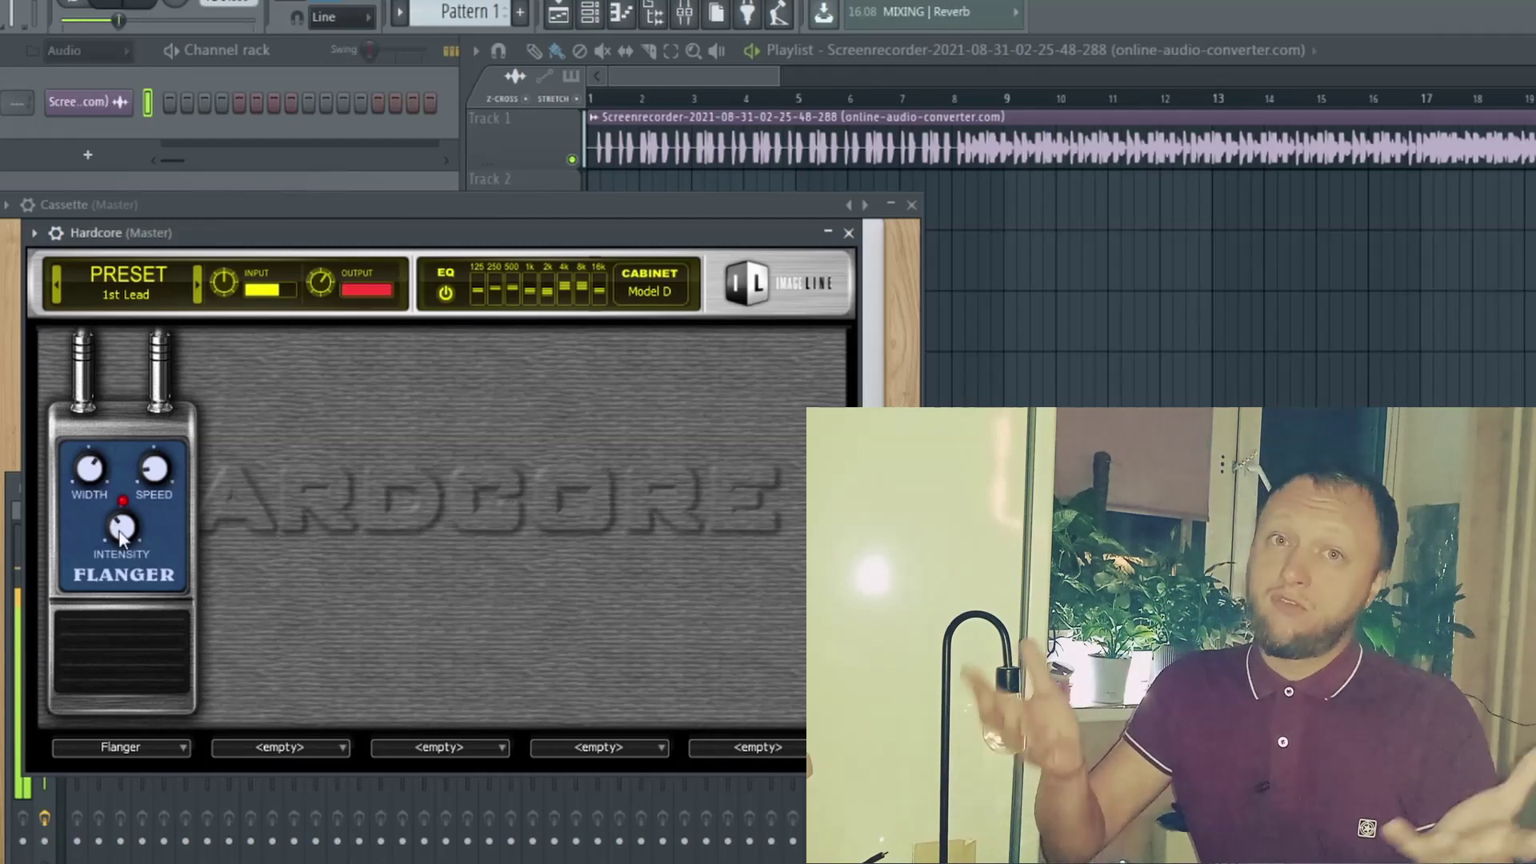
Add a Reverb pedal to Hardcore's second slot, after the Flanger
click(312, 748)
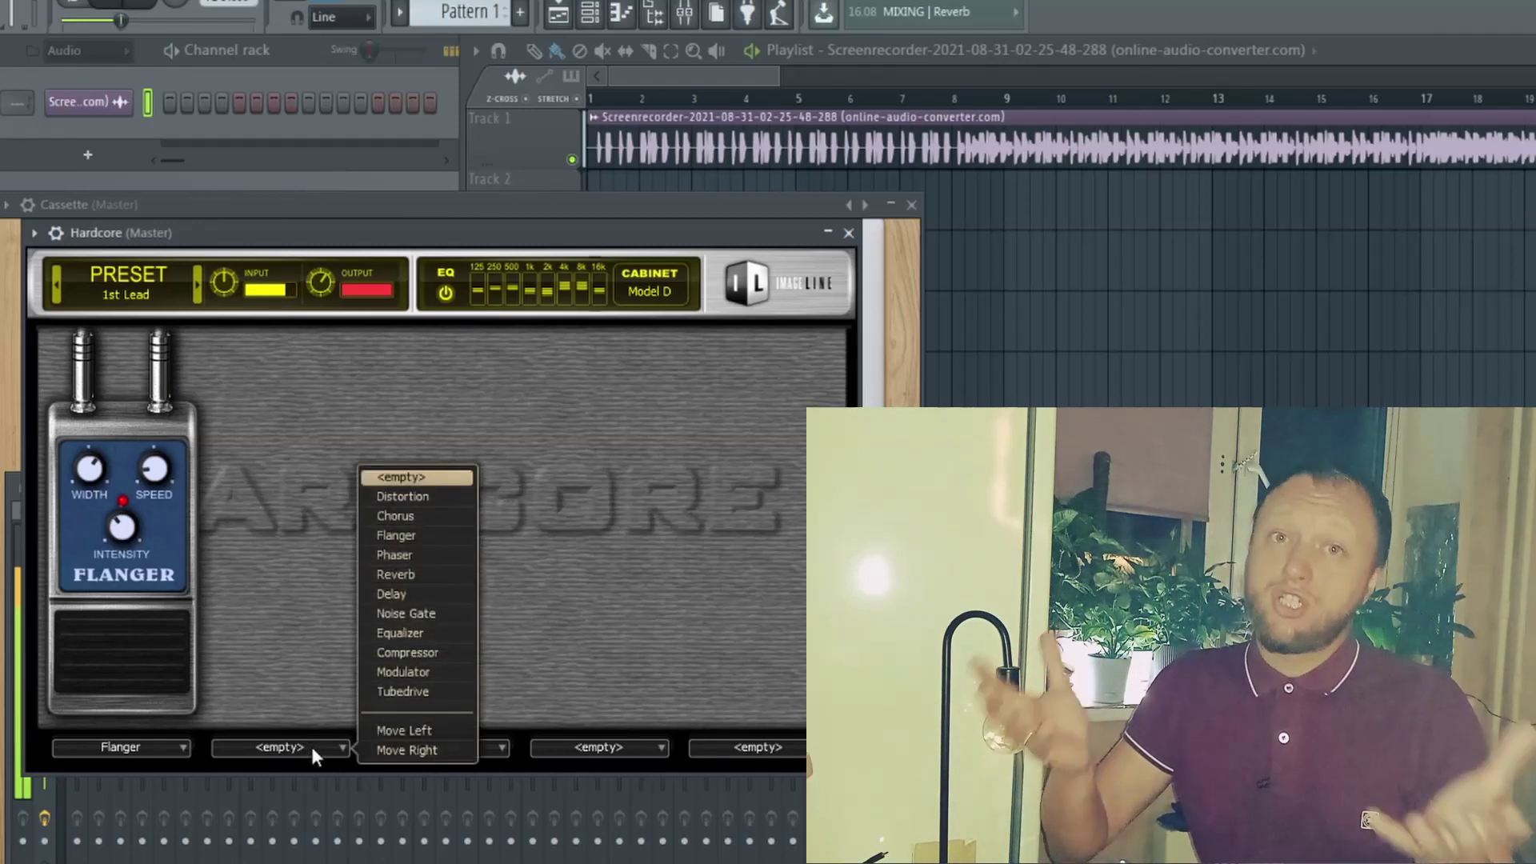
click(406, 575)
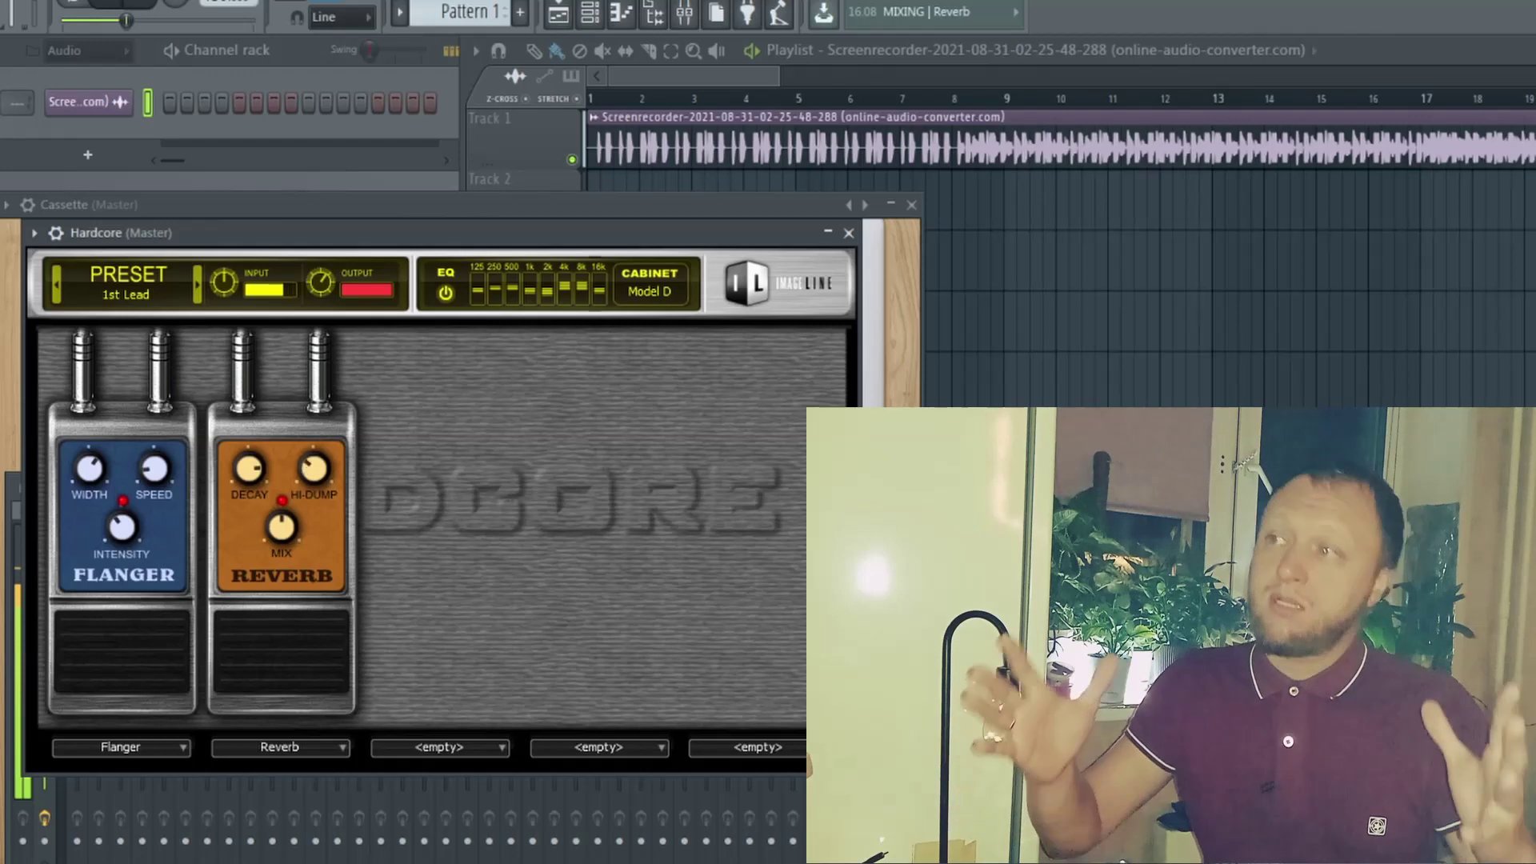
Minimize the Hardcore and Cassette windows and move them apart over the empty playlist tracks, clear of the audio clip
click(829, 233)
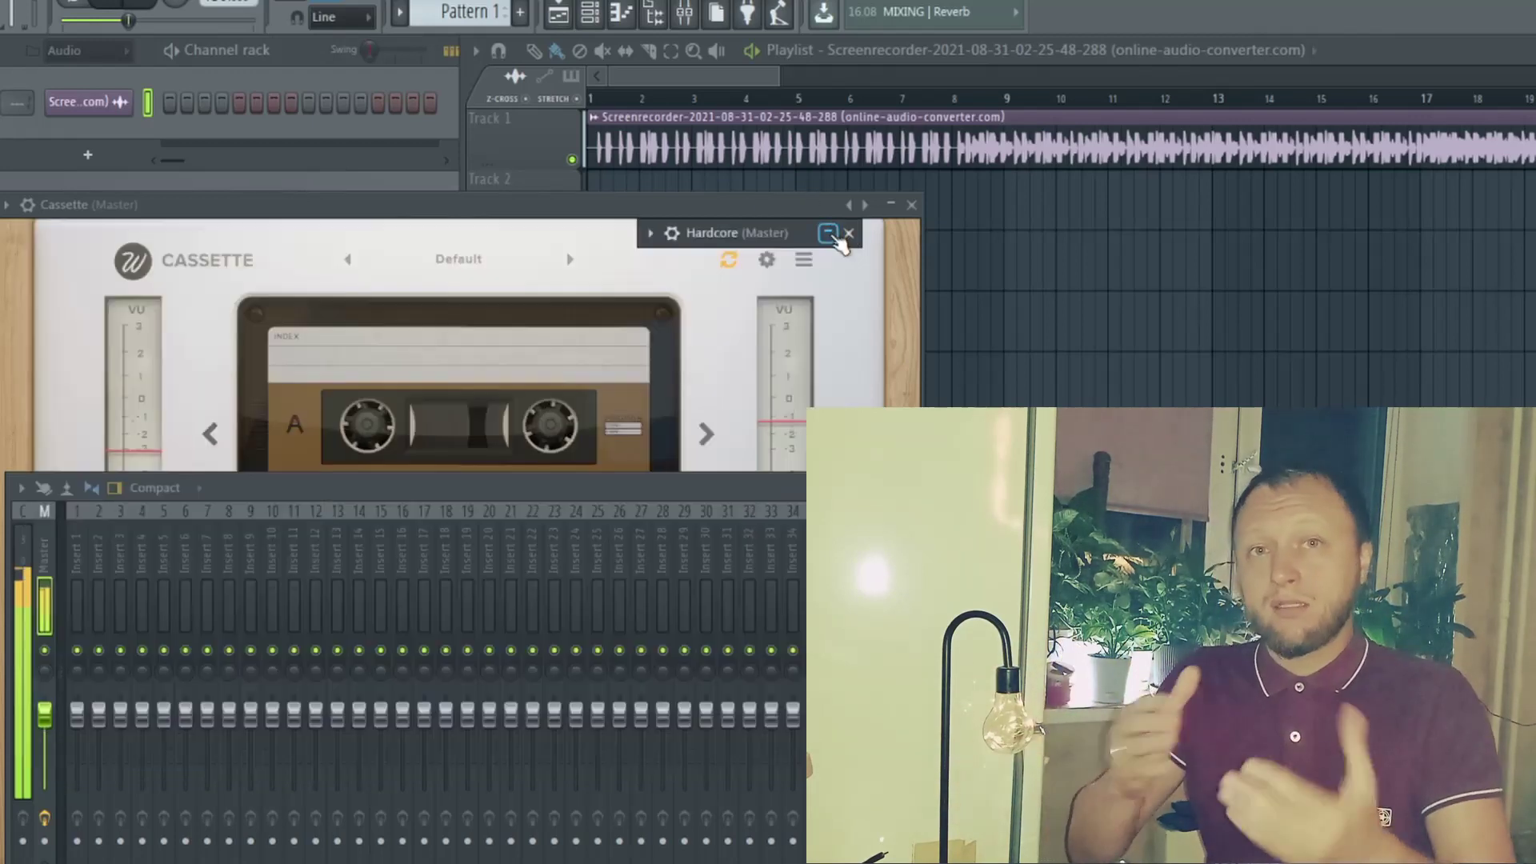
click(891, 204)
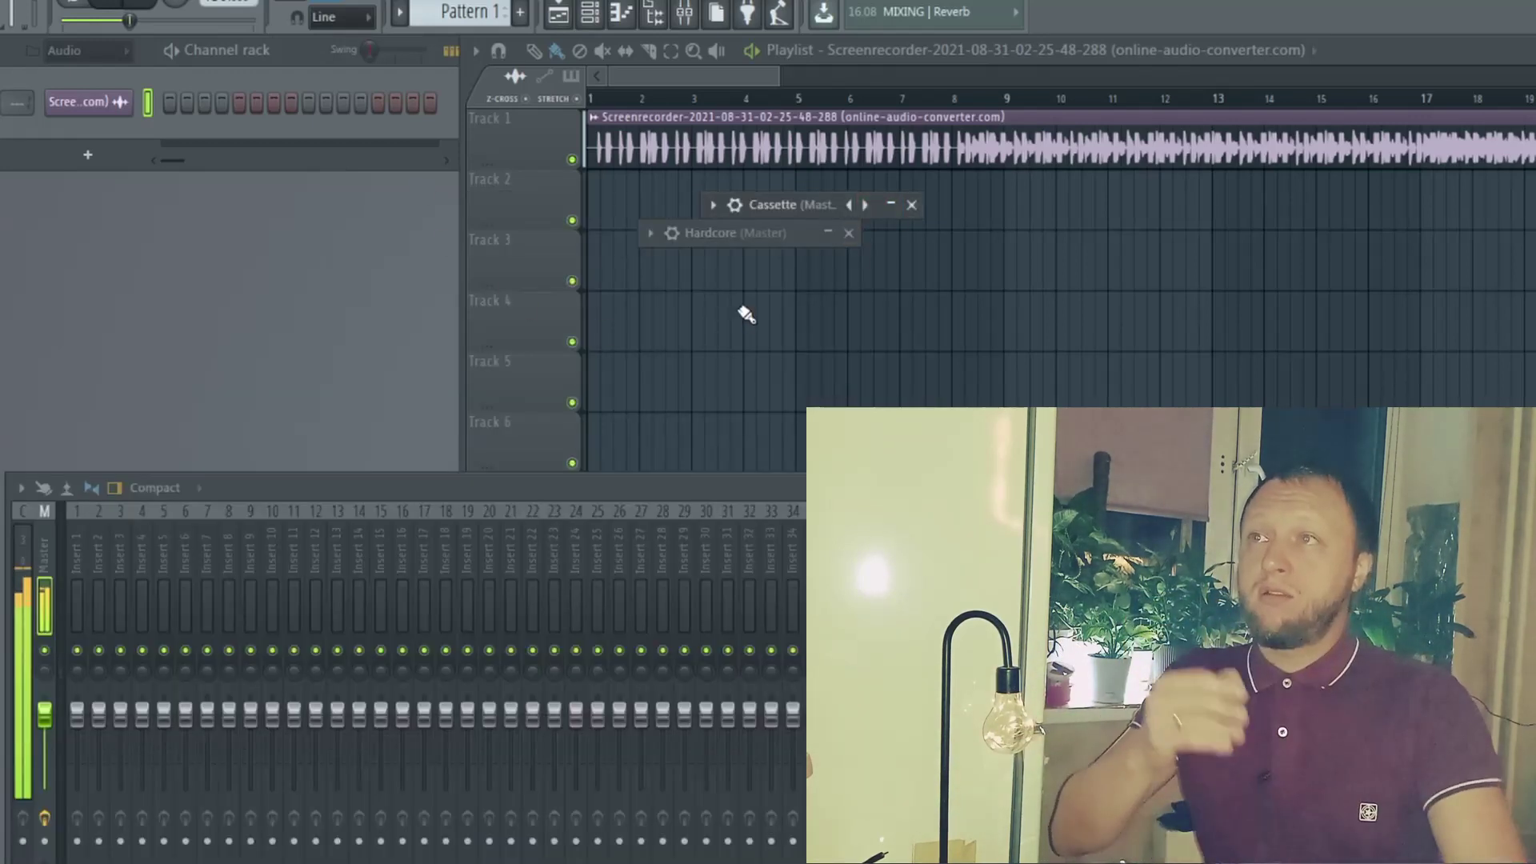
drag(741, 234, 756, 394)
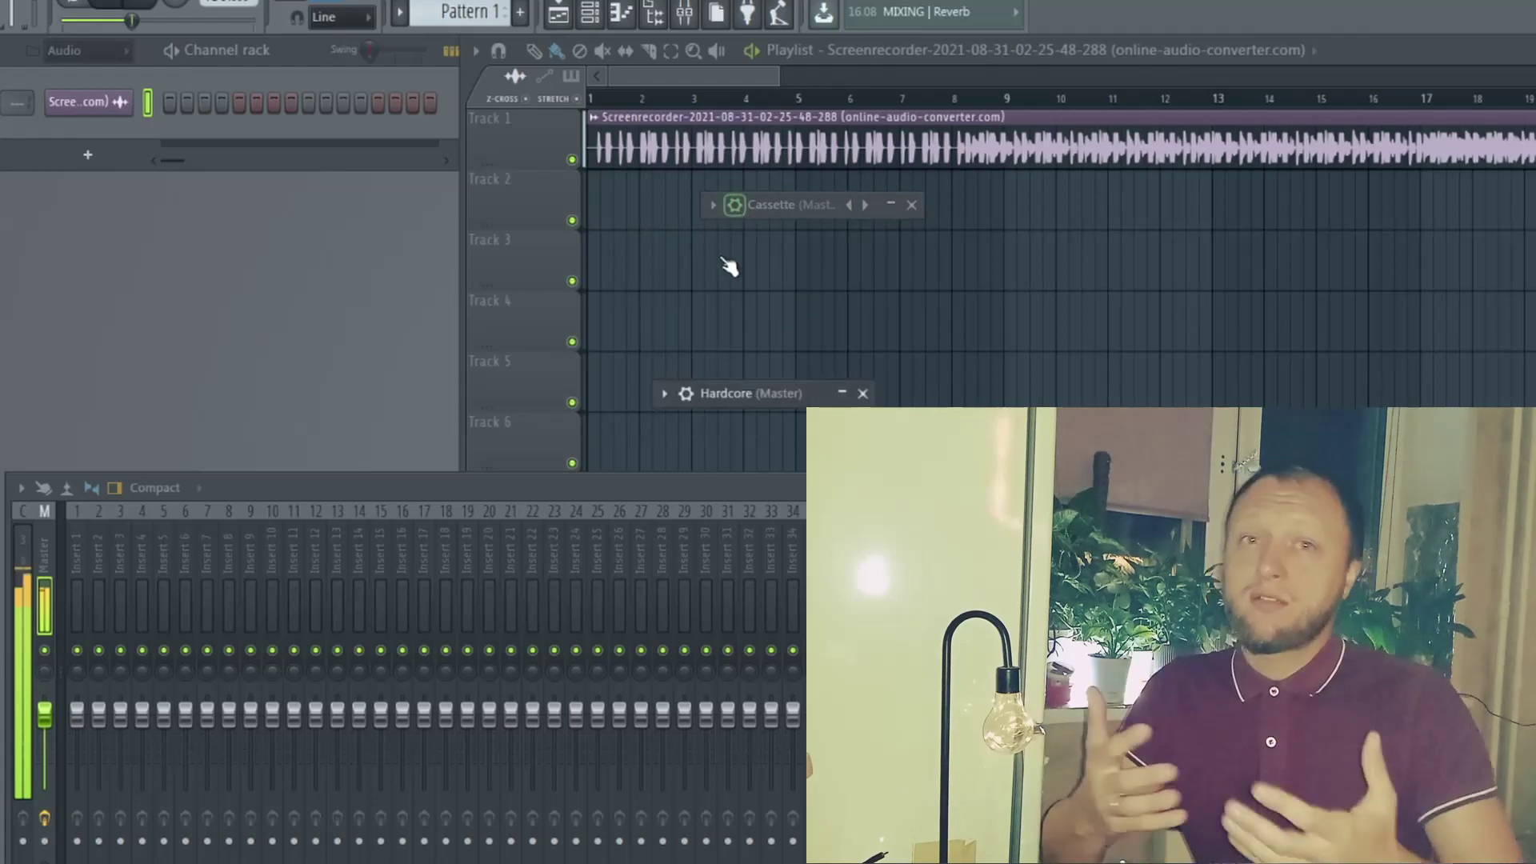
double_click(769, 204)
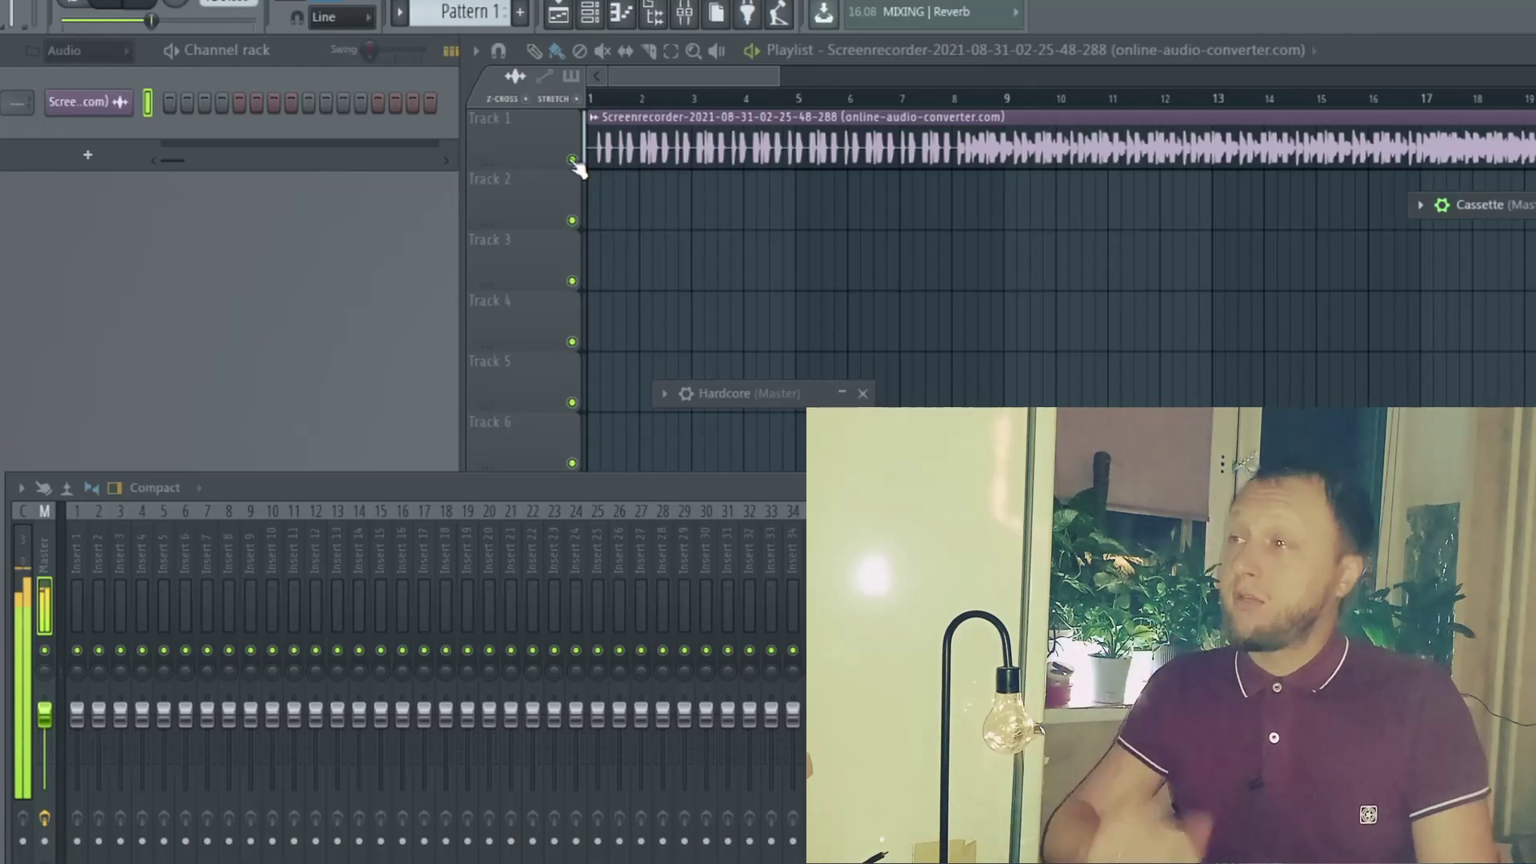
scroll(153, 5, down, 10)
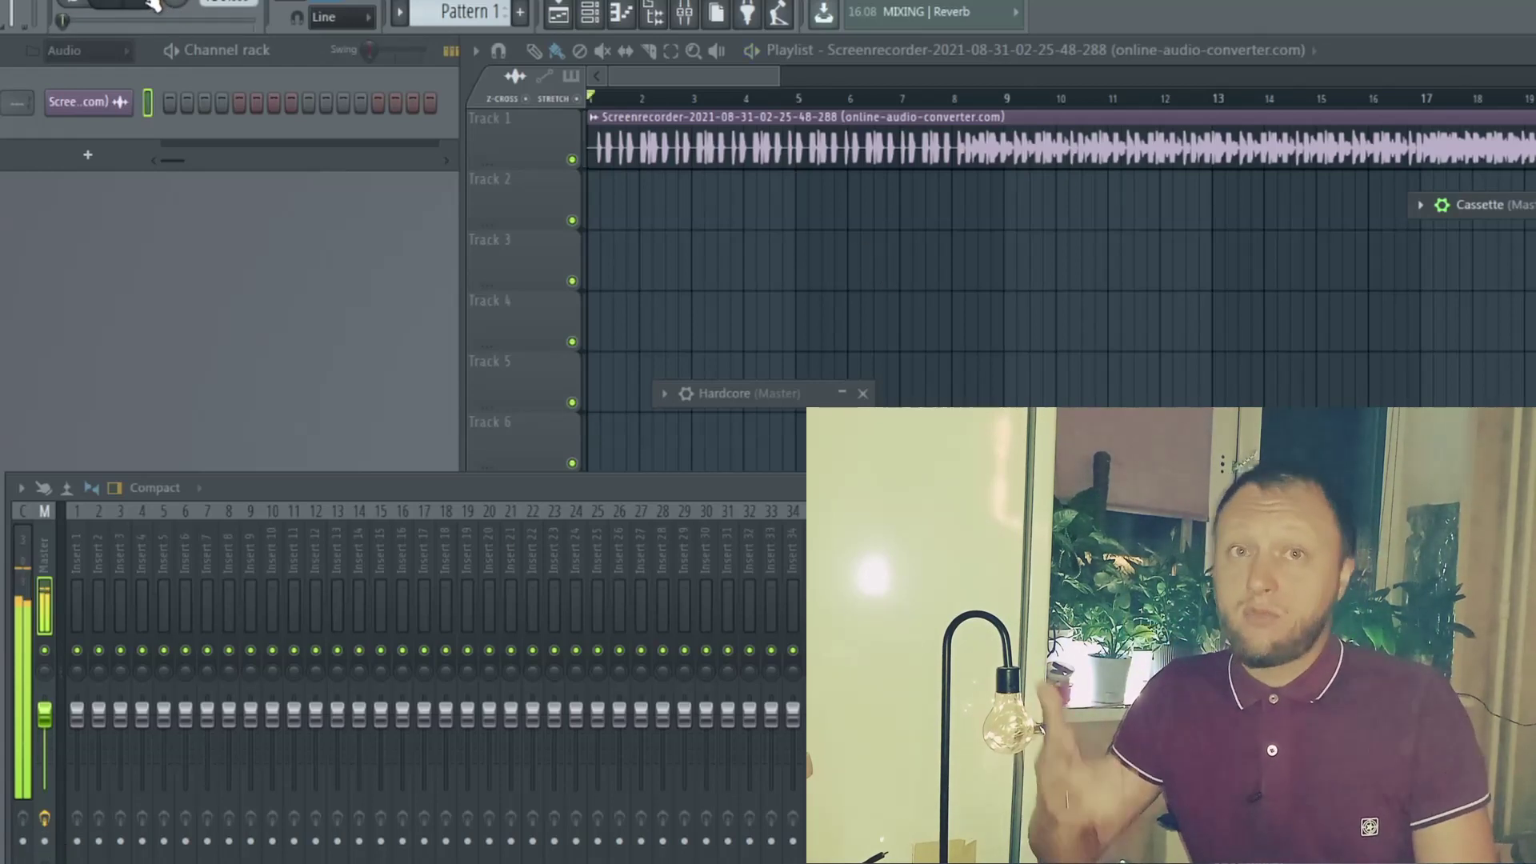